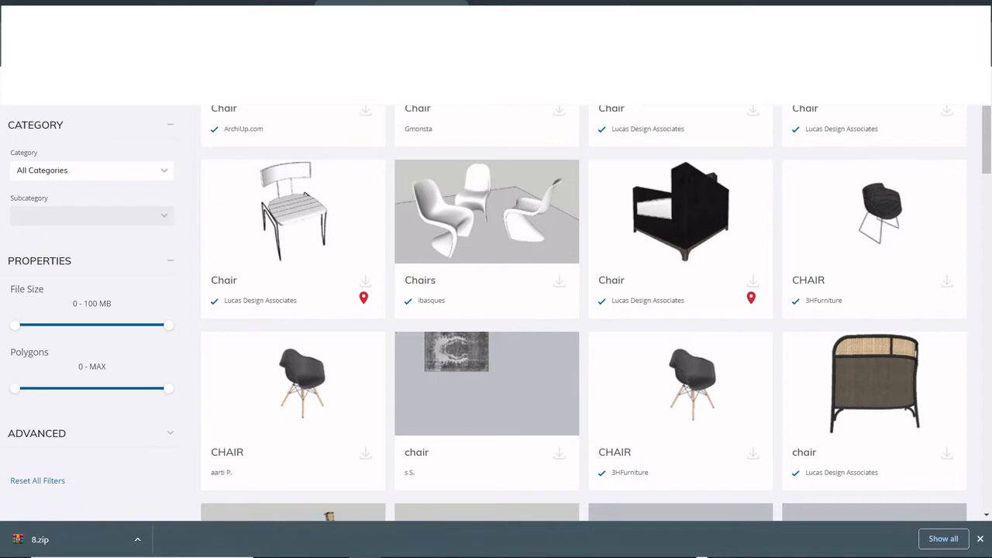
# Download the 3HFurniture chair model with wooden legs from 3D Warehouse as a Collada file
pyautogui.click(754, 455)
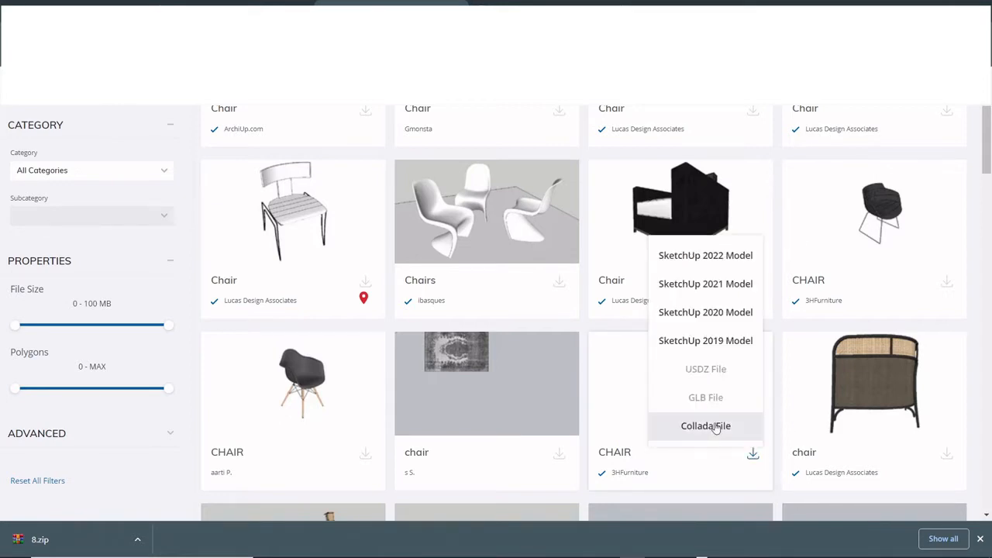
pyautogui.click(718, 428)
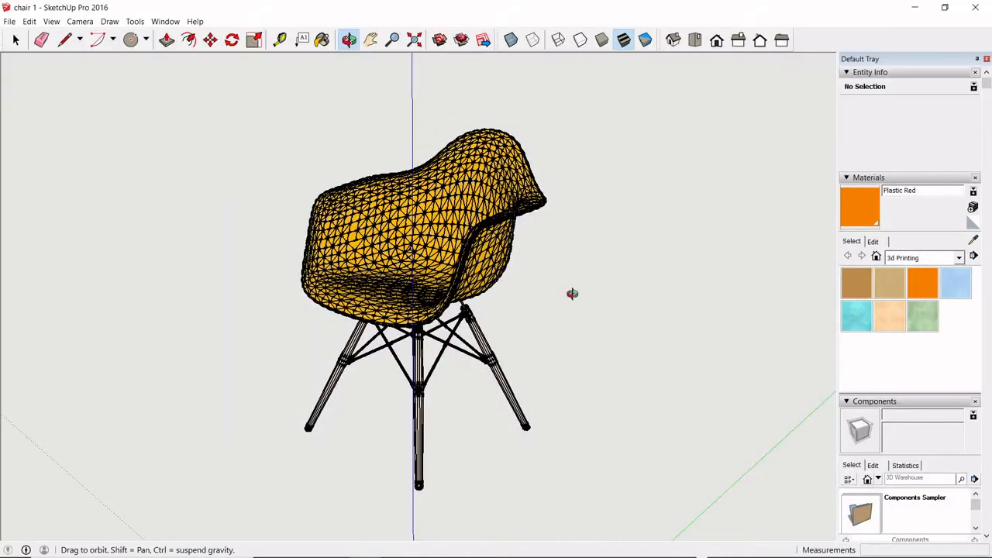
# In SketchUp, export the chair model as an IFC file named chair_Test 1
pyautogui.moveTo(571, 292); pyautogui.dragTo(455, 379)
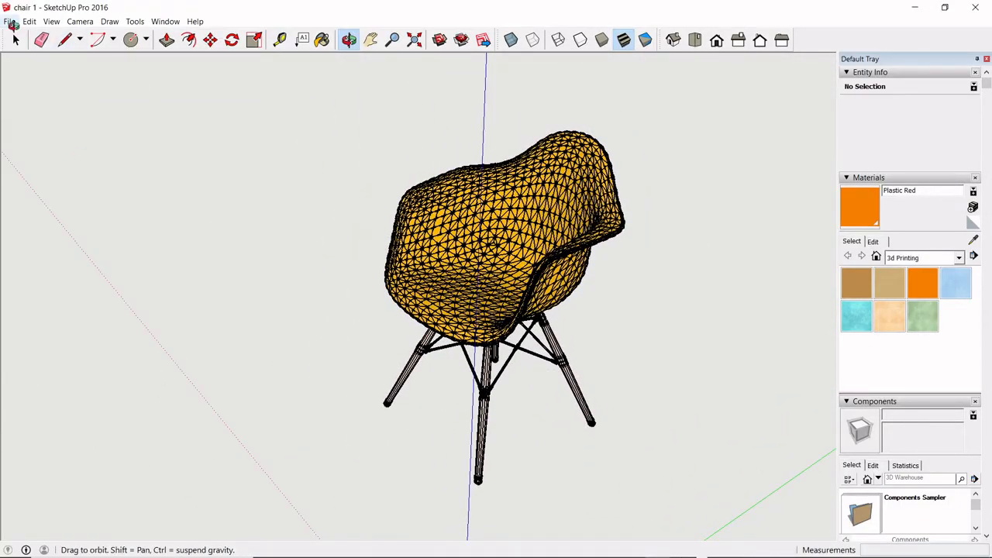
pyautogui.click(14, 23)
pyautogui.moveTo(189, 198)
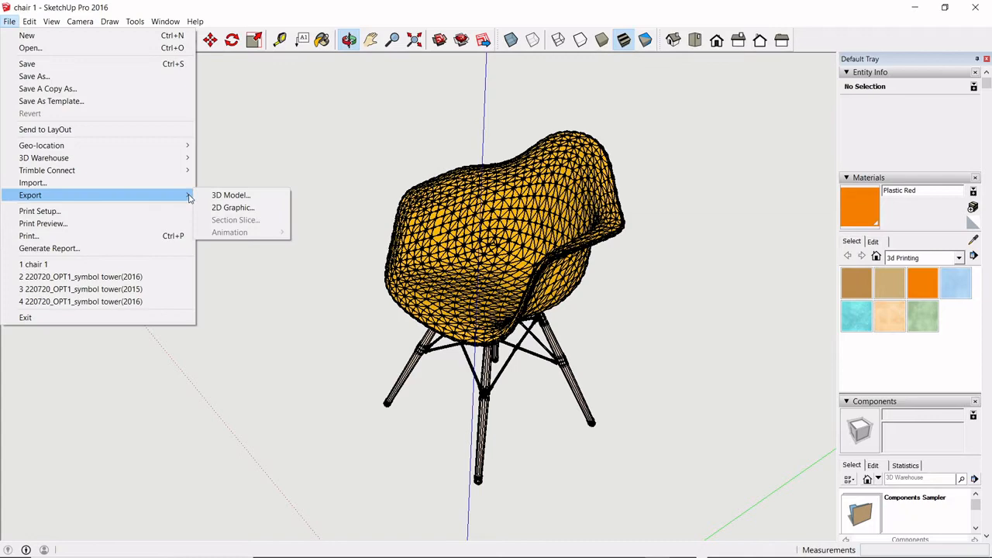
pyautogui.click(248, 196)
pyautogui.click(783, 362)
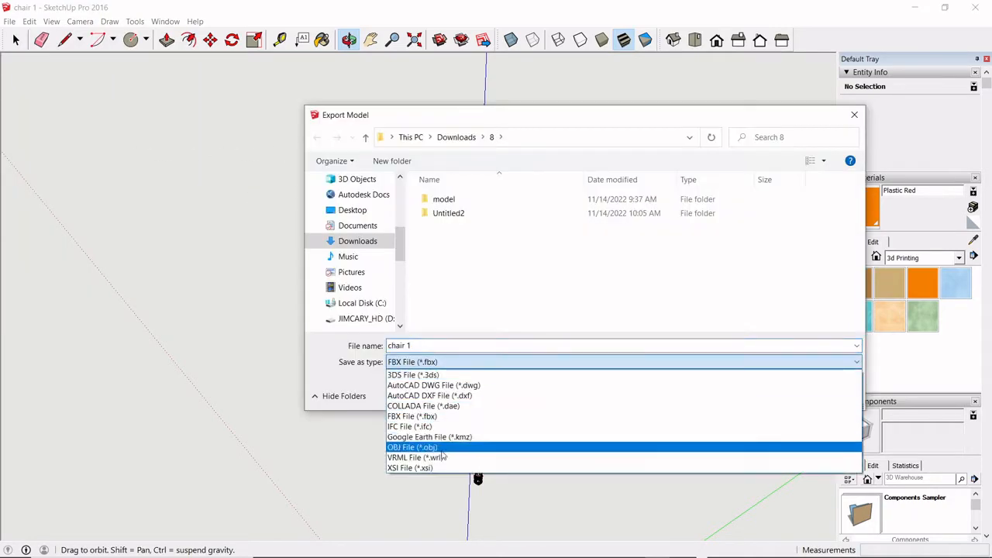
pyautogui.click(411, 427)
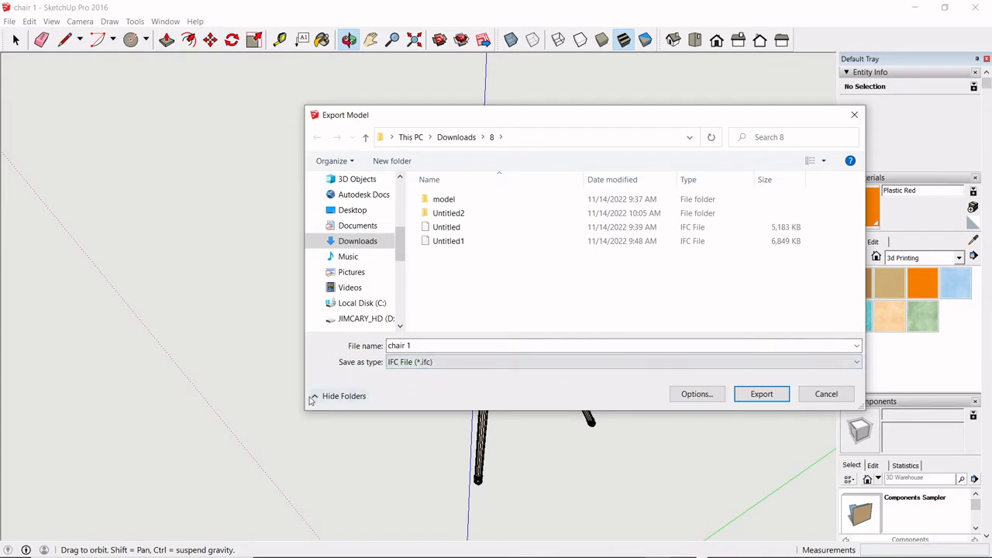
pyautogui.doubleClick(420, 345)
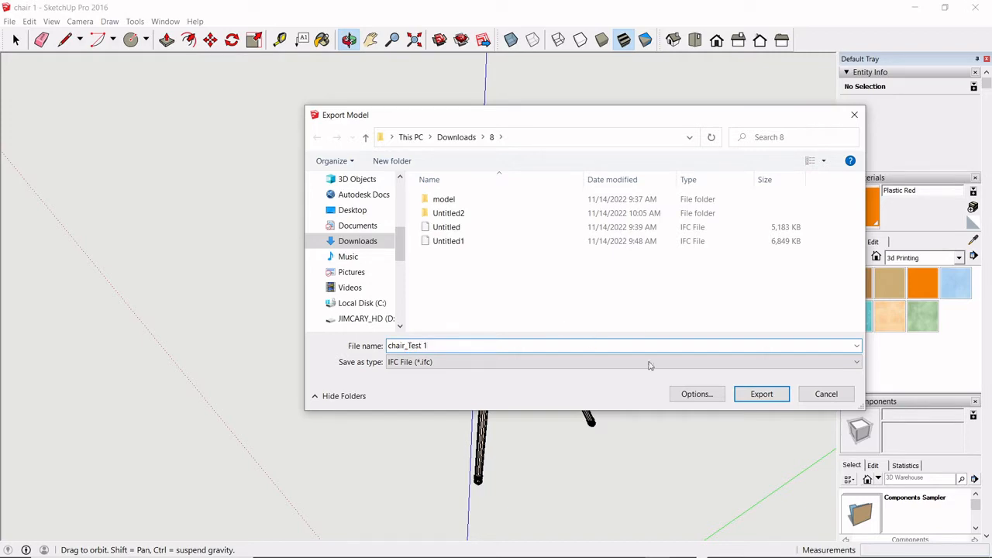
pyautogui.click(761, 395)
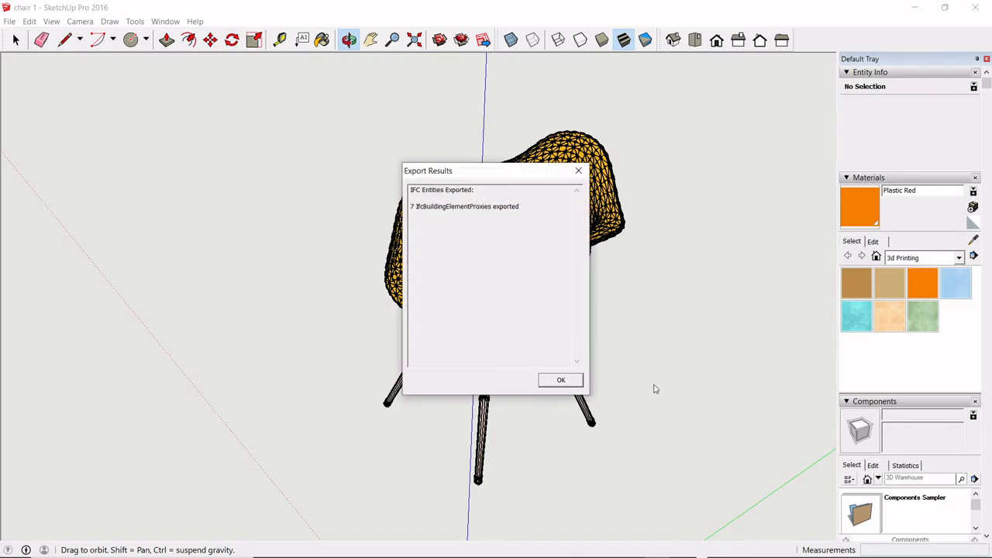
pyautogui.click(561, 381)
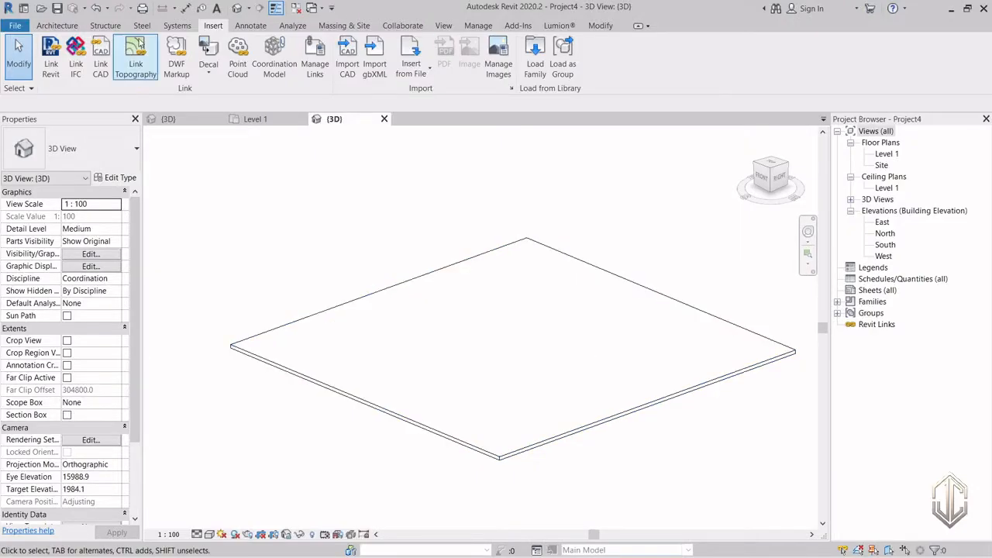
# In Revit, link the IFC file chair 1_Test 1 from the Downloads folder into the project
pyautogui.click(76, 58)
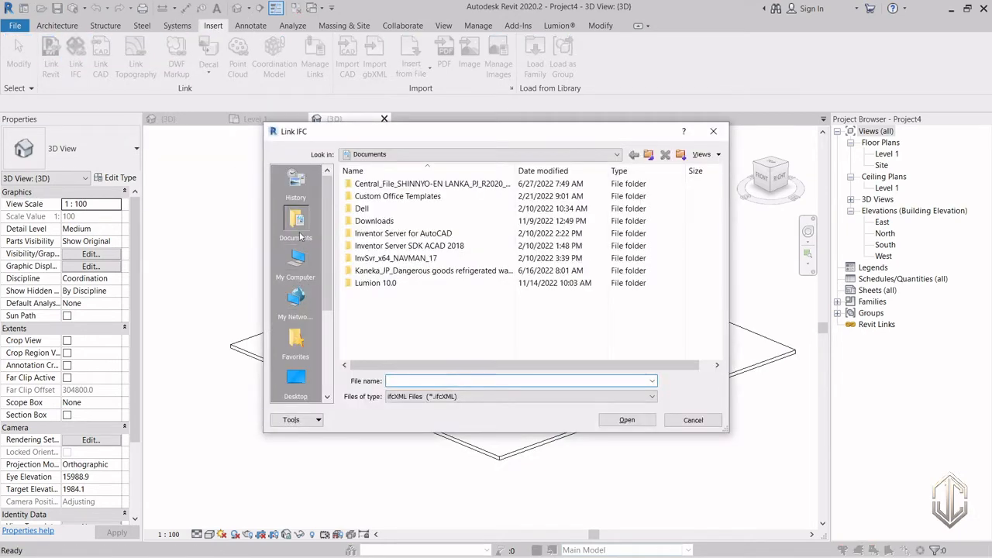
pyautogui.click(295, 264)
pyautogui.doubleClick(377, 222)
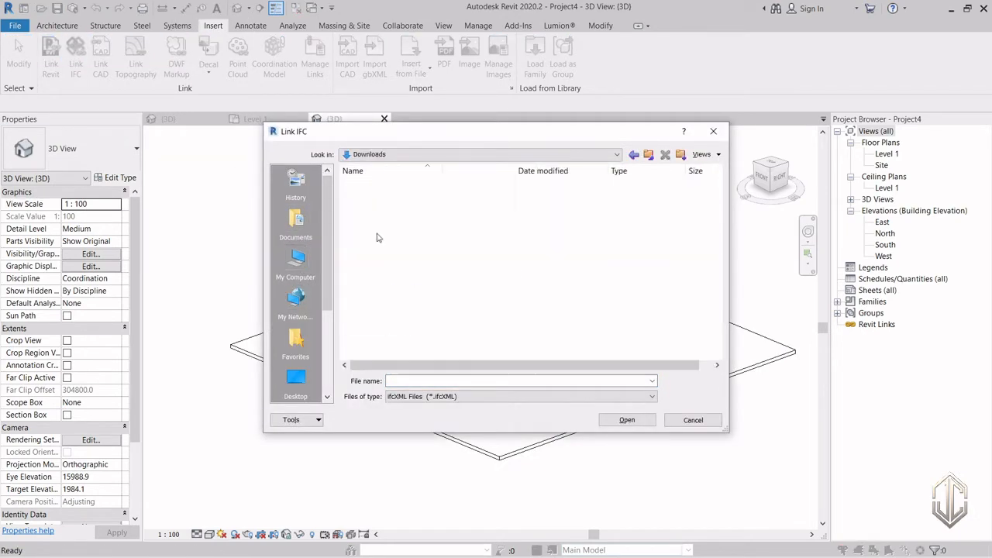
pyautogui.click(479, 396)
pyautogui.click(434, 405)
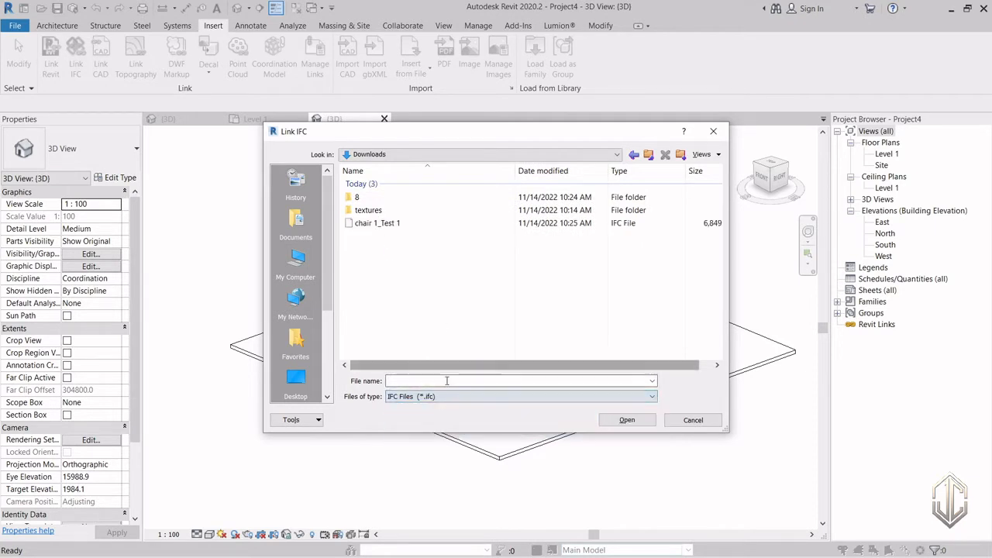
pyautogui.click(377, 224)
pyautogui.click(627, 419)
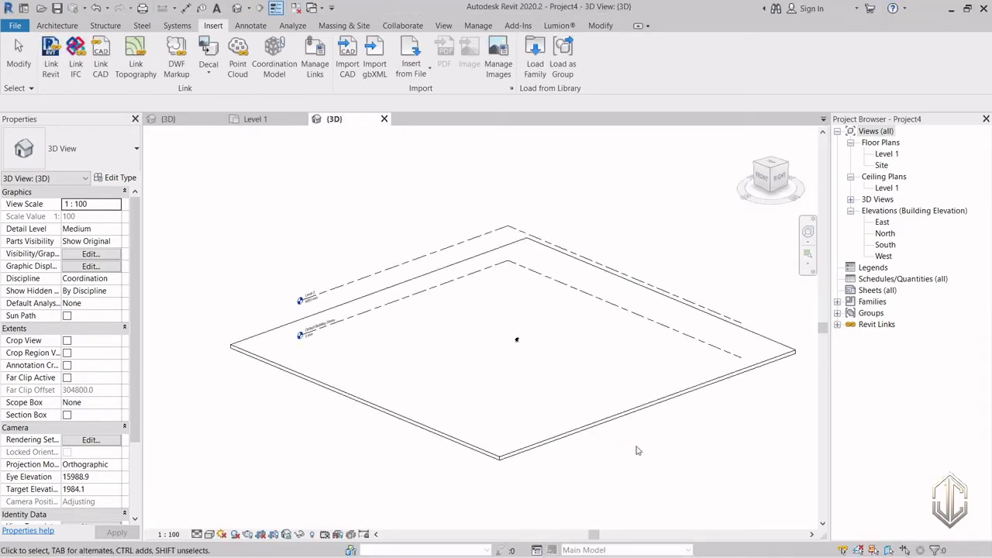
# Temporarily hide the 400 mm generic floor in the 3D view to leave only the linked chair
pyautogui.scroll(10, 515, 333)
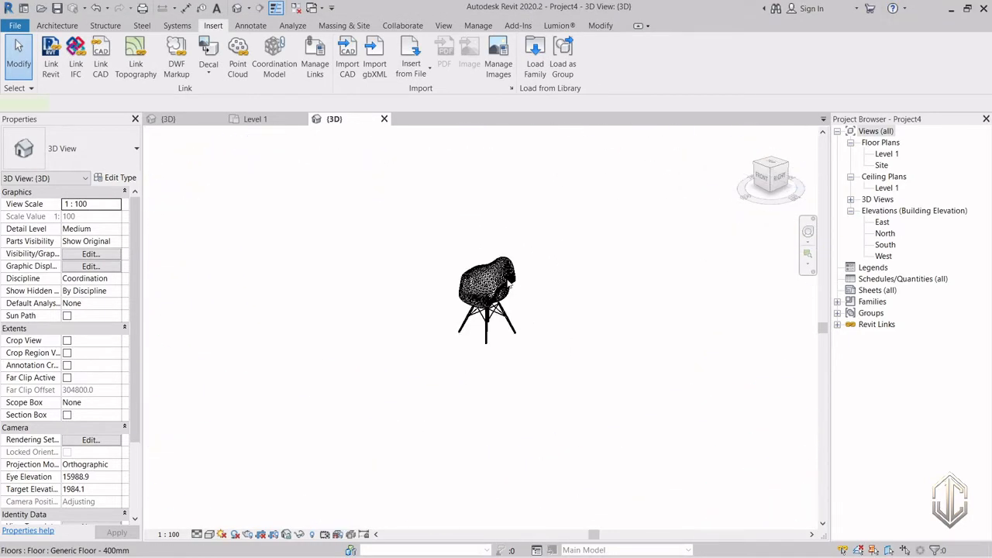
pyautogui.click(509, 284)
pyautogui.scroll(-5, 518, 316)
pyautogui.press('Escape')
pyautogui.keyDown('shift'); pyautogui.moveTo(500, 379); pyautogui.dragTo(549, 358, button='middle'); pyautogui.keyUp('shift')
pyautogui.scroll(-2, 547, 359)
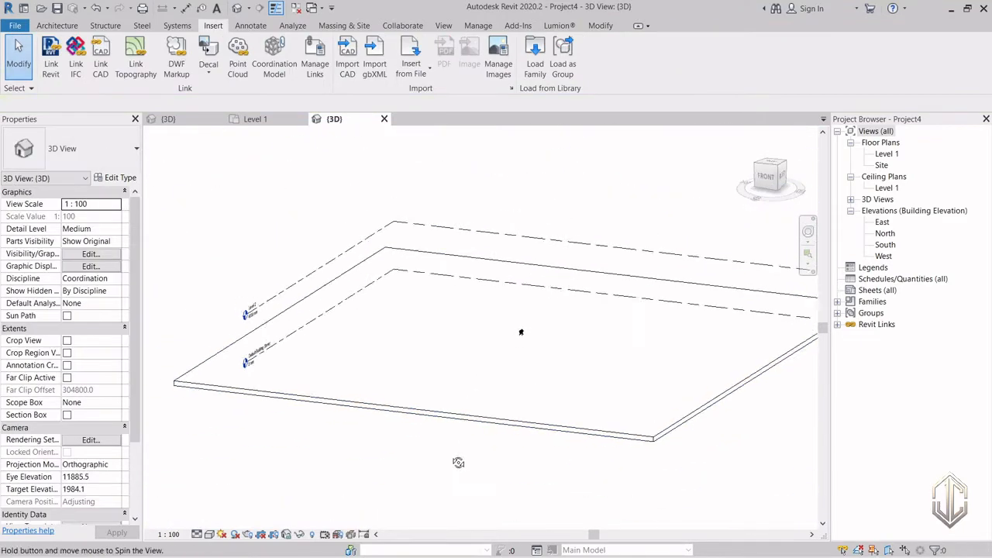
pyautogui.keyDown('shift'); pyautogui.moveTo(458, 463); pyautogui.dragTo(525, 332, button='middle'); pyautogui.keyUp('shift')
pyautogui.click(518, 332)
pyautogui.scroll(3, 518, 333)
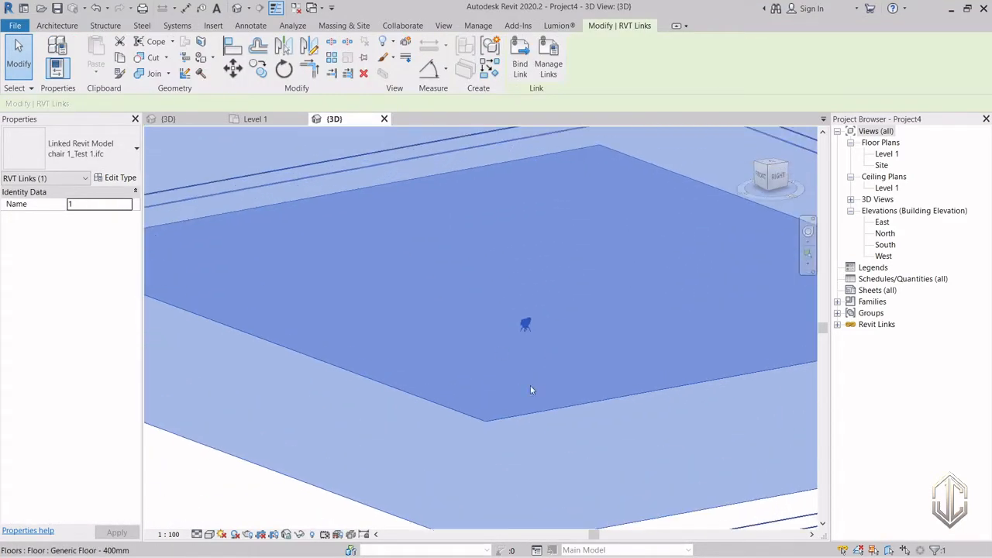
pyautogui.click(530, 389)
pyautogui.click(299, 534)
pyautogui.click(326, 502)
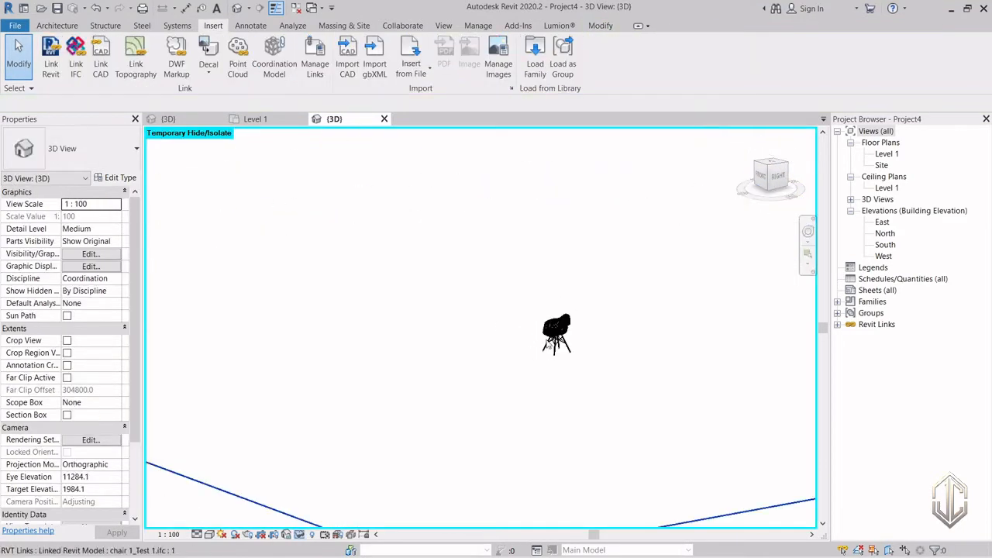
# Set the visual style of the 3D view with the linked chair to Realistic
pyautogui.click(548, 344)
pyautogui.keyDown('shift'); pyautogui.moveTo(549, 346); pyautogui.dragTo(611, 409, button='middle'); pyautogui.keyUp('shift')
pyautogui.scroll(6, 609, 407)
pyautogui.click(575, 346)
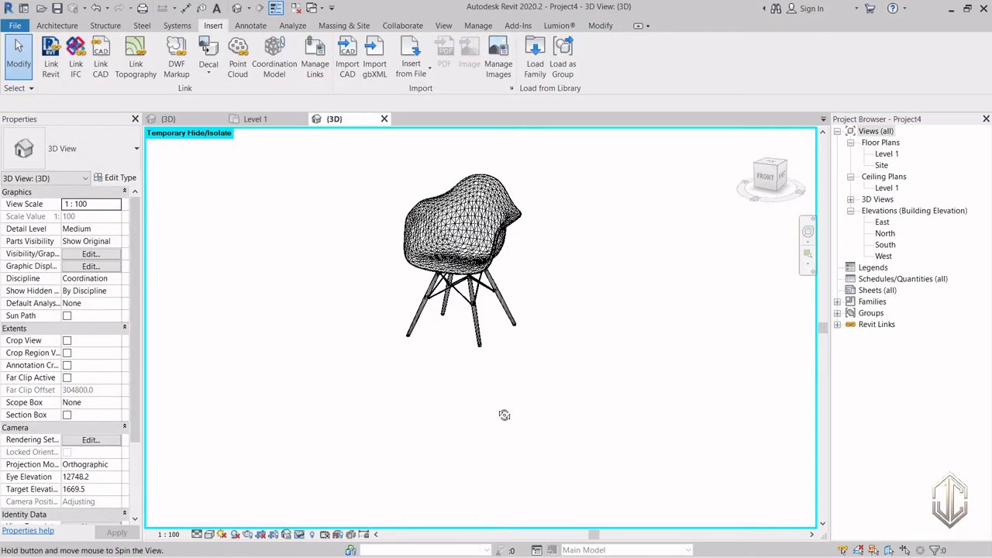
pyautogui.keyDown('shift'); pyautogui.moveTo(504, 415); pyautogui.dragTo(560, 411, button='middle'); pyautogui.keyUp('shift')
pyautogui.click(209, 534)
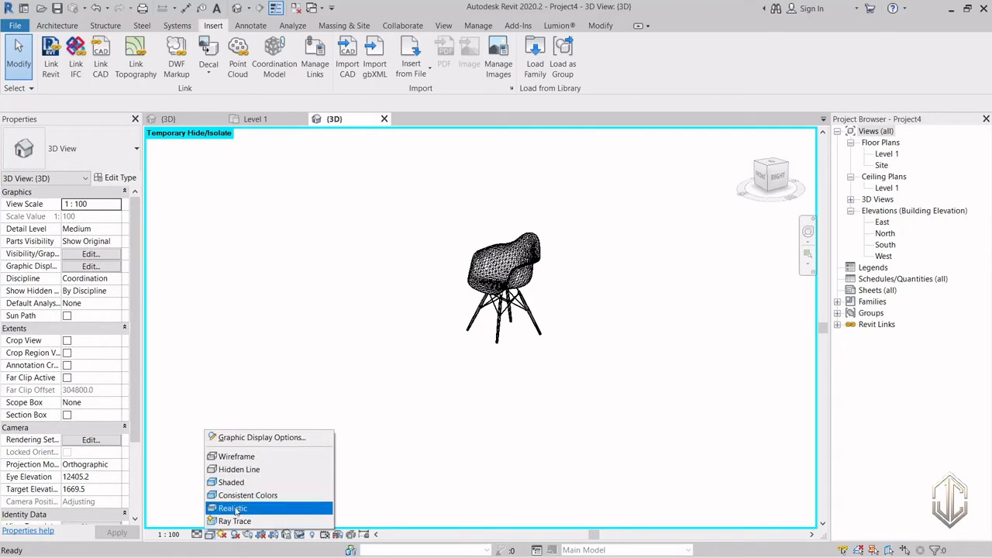
pyautogui.click(237, 508)
pyautogui.scroll(4, 545, 300)
pyautogui.moveTo(571, 316)
pyautogui.keyDown('shift'); pyautogui.mouseDown(button='middle')
pyautogui.moveTo(606, 342)
pyautogui.moveTo(621, 341)
pyautogui.moveTo(582, 322)
pyautogui.mouseUp(button='middle'); pyautogui.keyUp('shift')
pyautogui.scroll(-1, 599, 335)
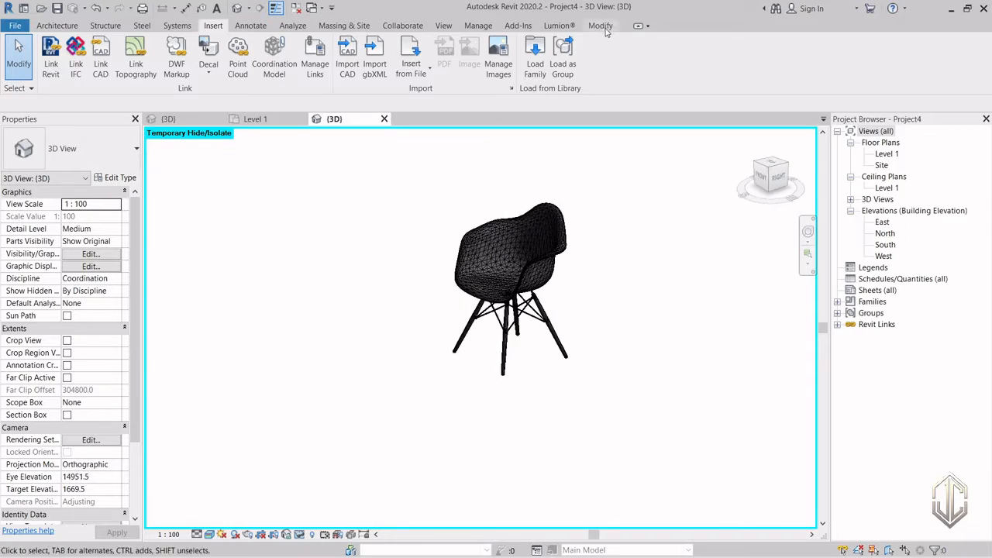
# Start a Lumion export of the 3D view with high surface smoothing, collected textures and exported nodes
pyautogui.click(564, 25)
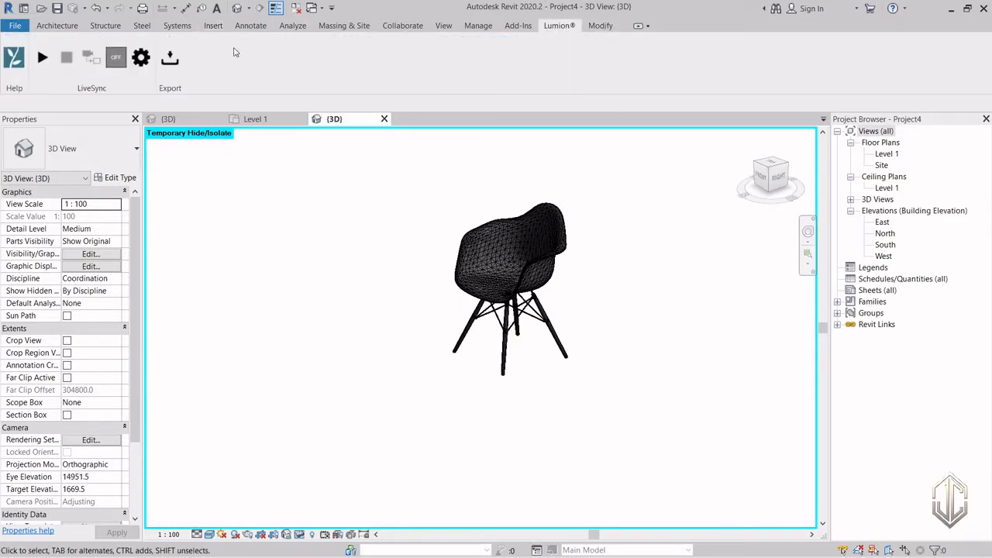
pyautogui.click(172, 66)
pyautogui.click(133, 229)
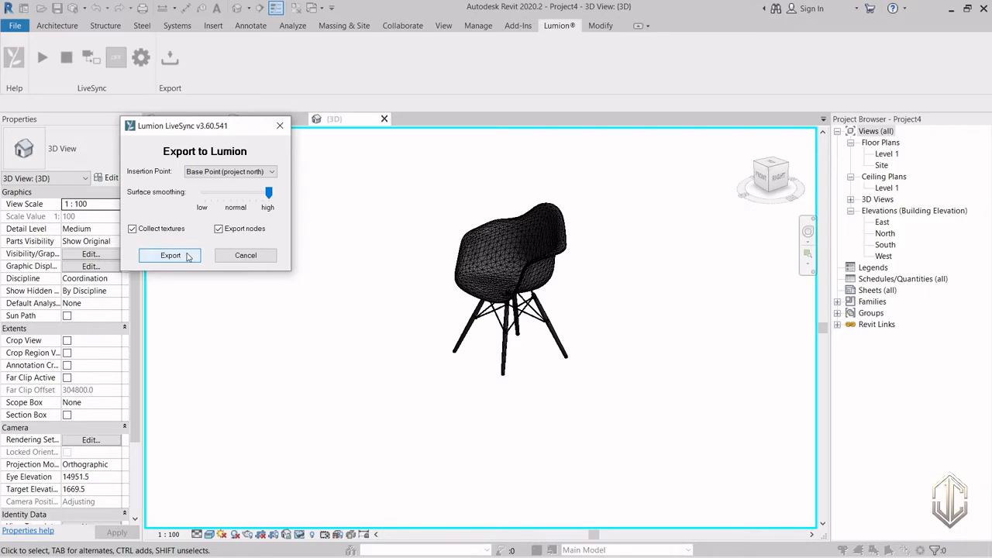
pyautogui.click(171, 256)
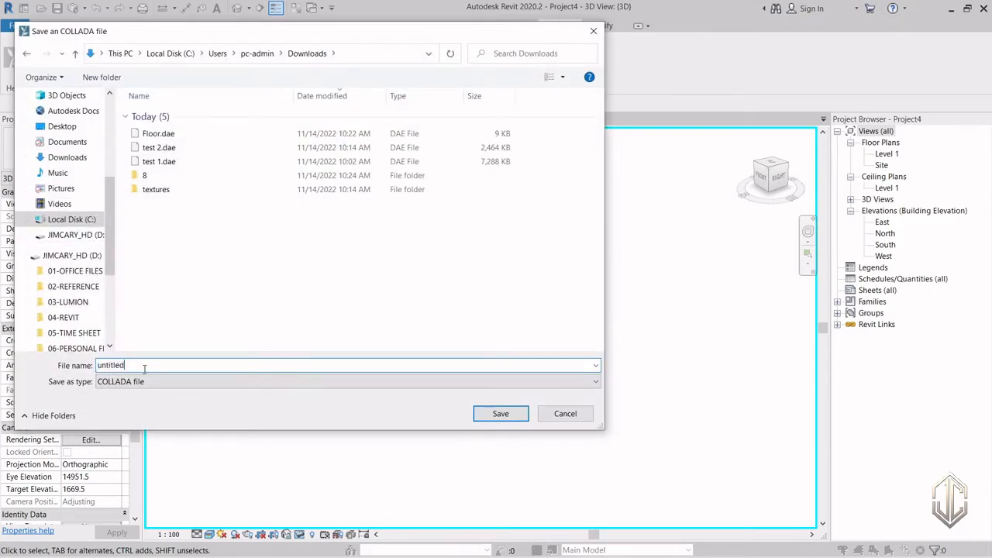
# Save the export as a COLLADA file named chair 1_Test 1 in the Downloads folder
pyautogui.write('c')
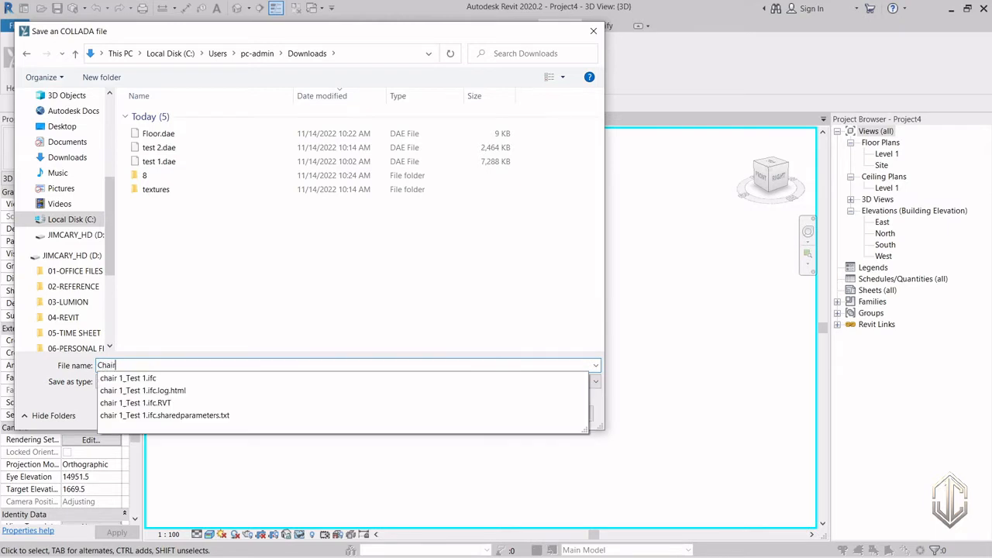
pyautogui.press('Down')
pyautogui.press('Return')
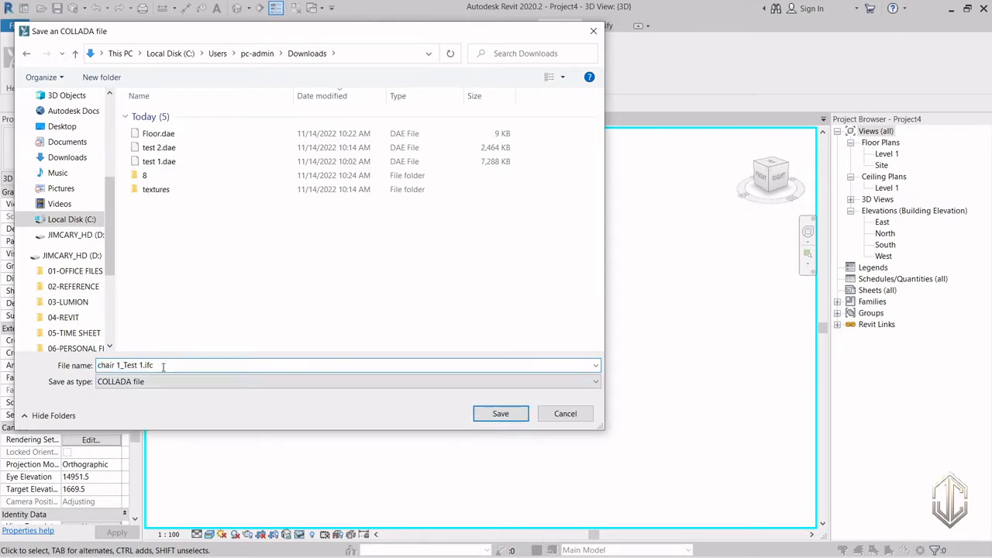
pyautogui.press('BackSpace')
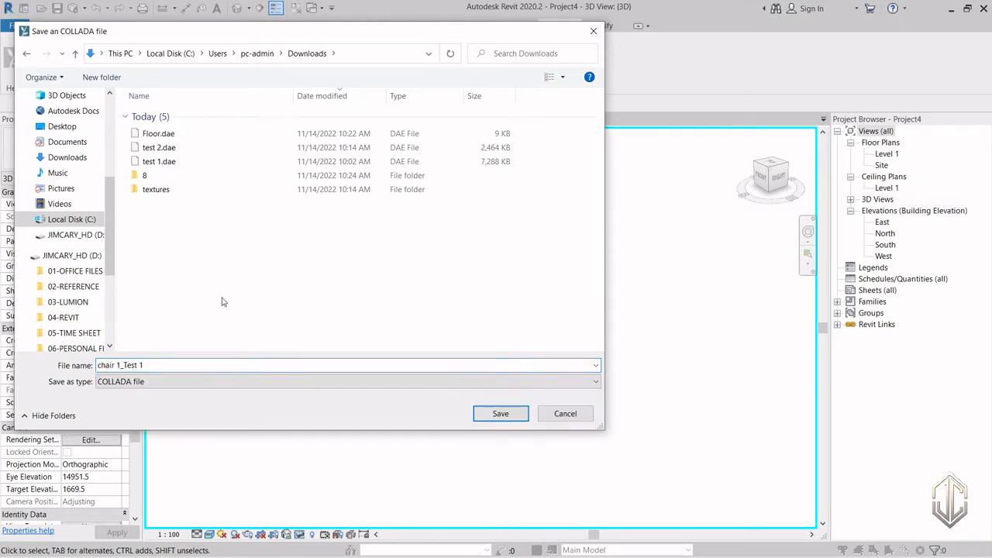
pyautogui.click(140, 365)
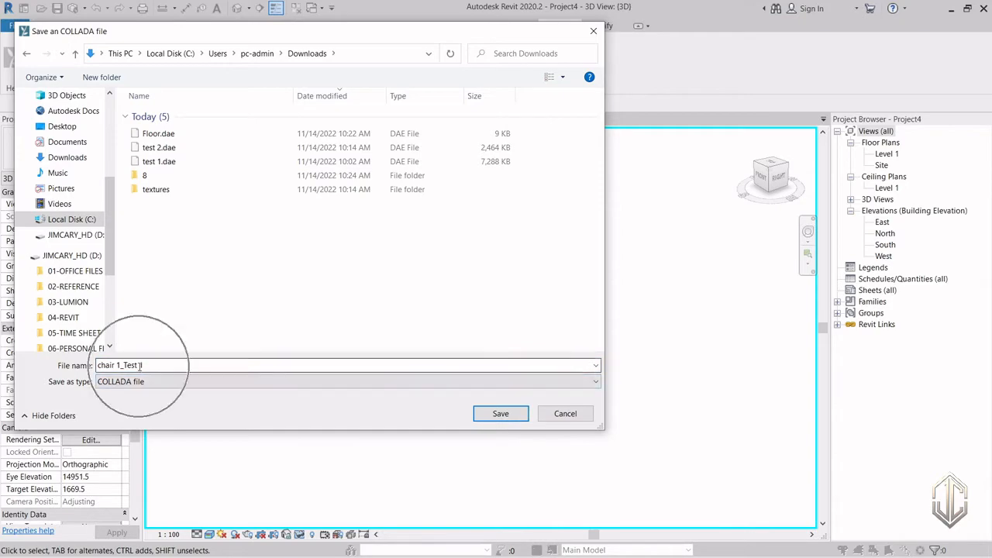
pyautogui.click(516, 414)
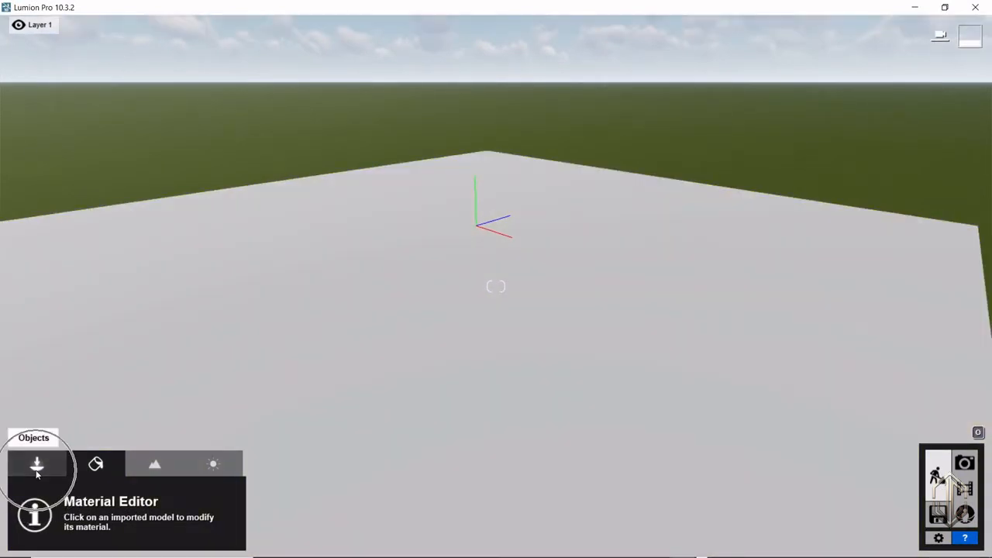
# In Lumion, import chair 1_Test 1.dae under its default name into the Main category without animations or edges
pyautogui.click(36, 469)
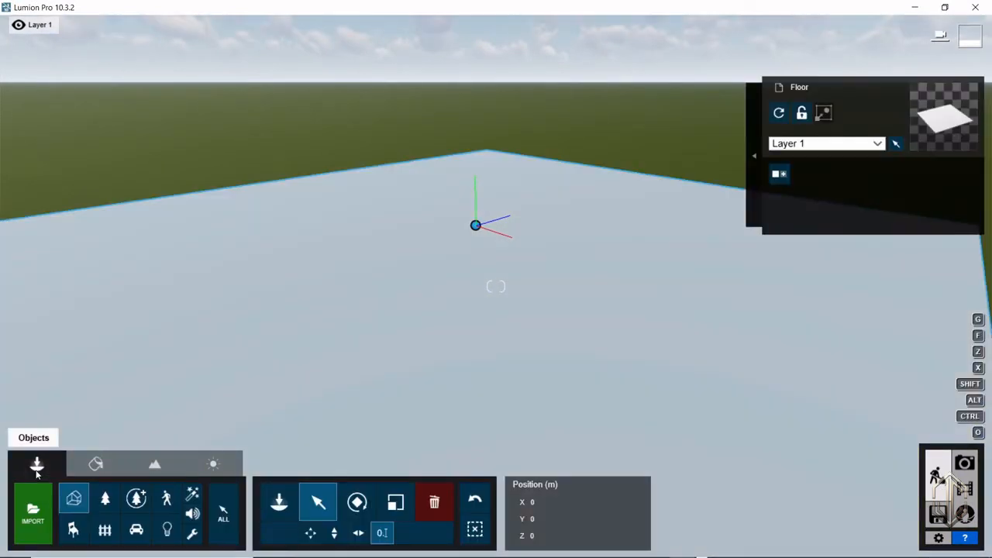
pyautogui.click(33, 512)
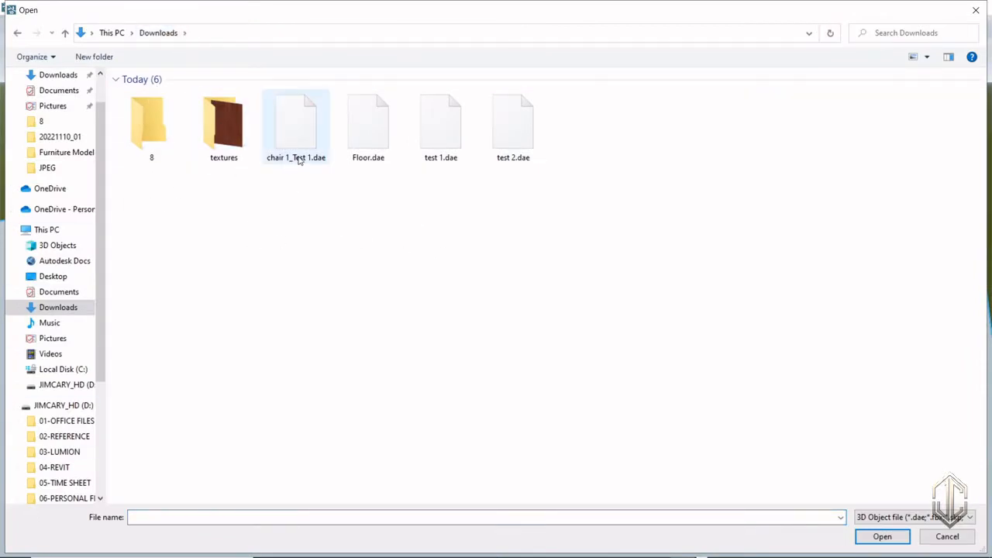
pyautogui.press('ctrl')
pyautogui.click(301, 161)
pyautogui.click(882, 537)
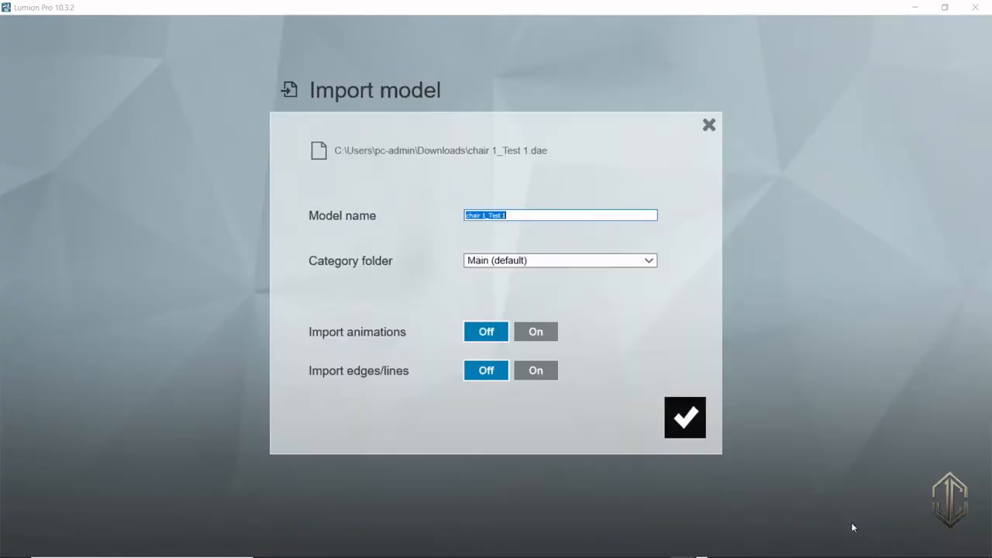
pyautogui.click(685, 423)
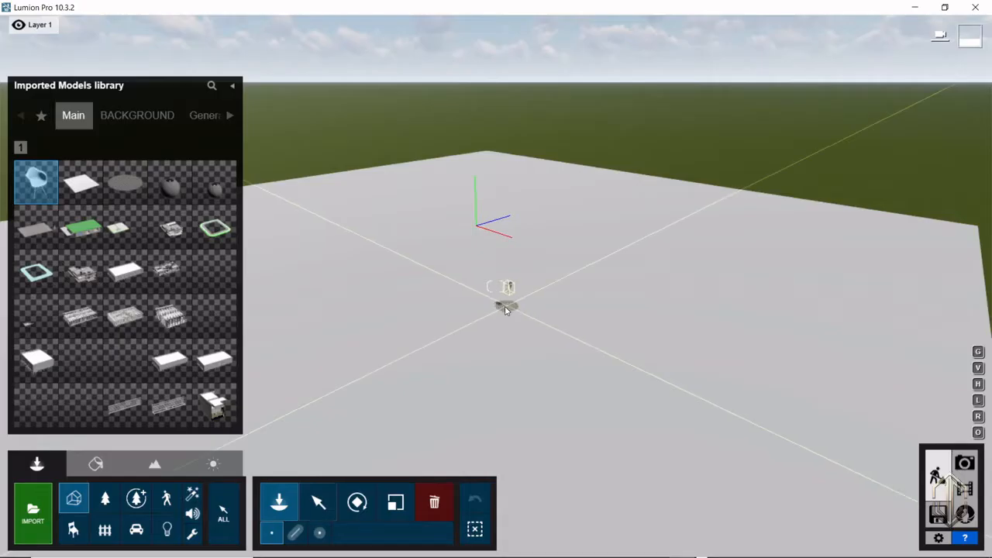
# Place the imported chair on the floor slab near the origin and switch to selecting objects
pyautogui.click(504, 322)
pyautogui.scroll(3, 508, 331)
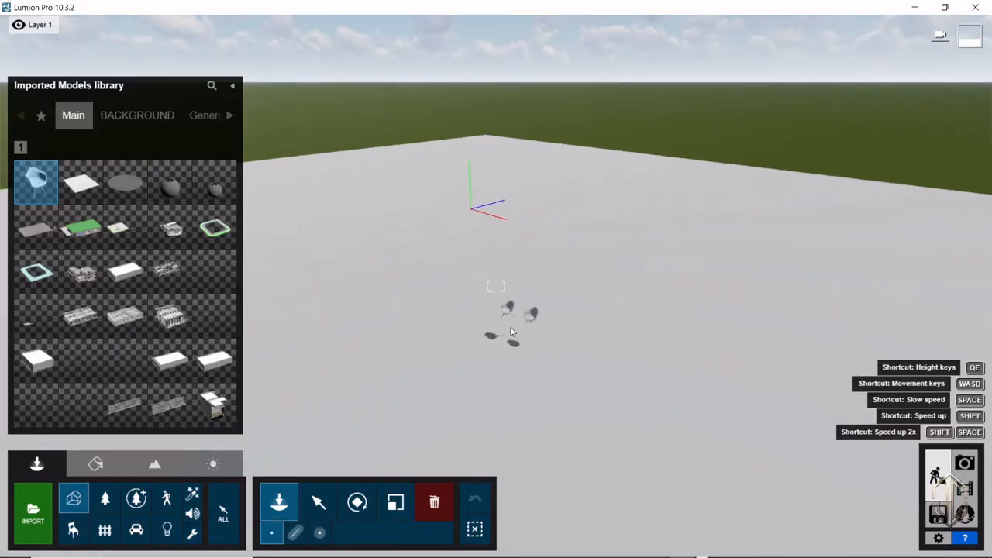
pyautogui.click(319, 502)
pyautogui.scroll(1, 478, 409)
pyautogui.click(545, 373)
pyautogui.moveTo(545, 373); pyautogui.dragTo(441, 333, button='right')
pyautogui.scroll(3, 466, 346)
pyautogui.moveTo(541, 401)
pyautogui.mouseDown(button='right')
pyautogui.moveTo(527, 341)
pyautogui.moveTo(541, 402)
pyautogui.mouseUp(button='right')
pyautogui.scroll(2, 541, 401)
pyautogui.scroll(-2, 540, 402)
pyautogui.scroll(3, 540, 401)
pyautogui.scroll(-3, 540, 402)
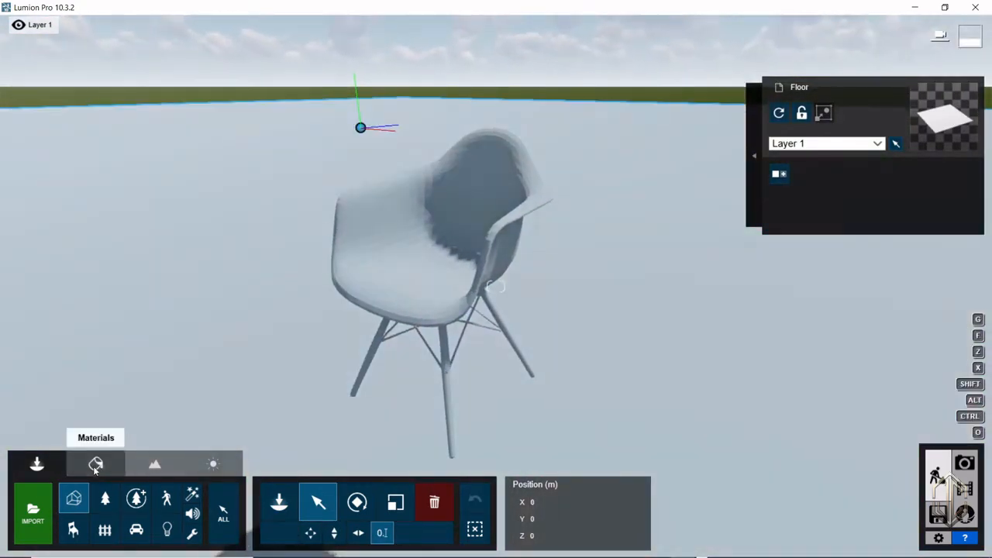
# Assign the Standard material to the chair's IFC Surface Style in the Material Editor and save the change
pyautogui.click(95, 463)
pyautogui.scroll(-3, 455, 283)
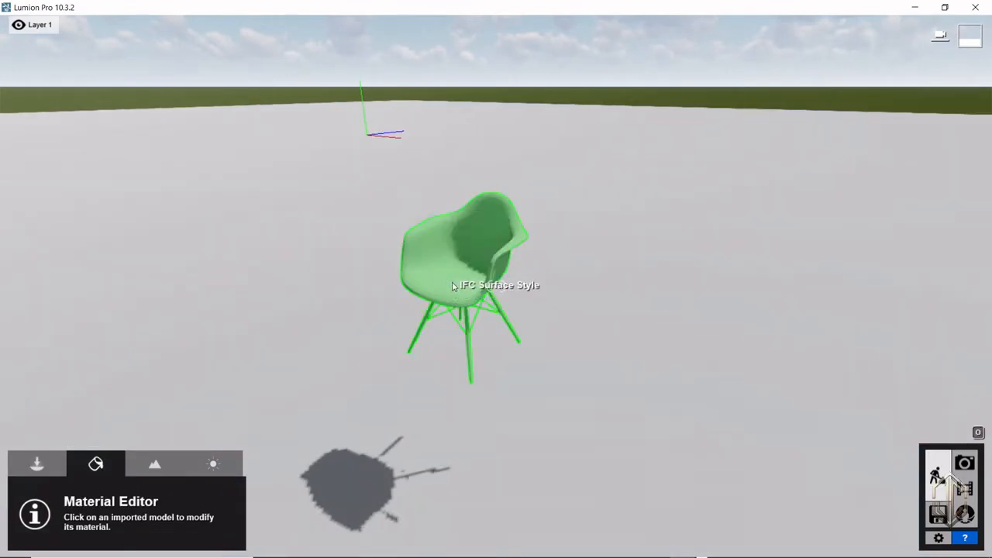
pyautogui.scroll(5, 454, 284)
pyautogui.scroll(-2, 434, 310)
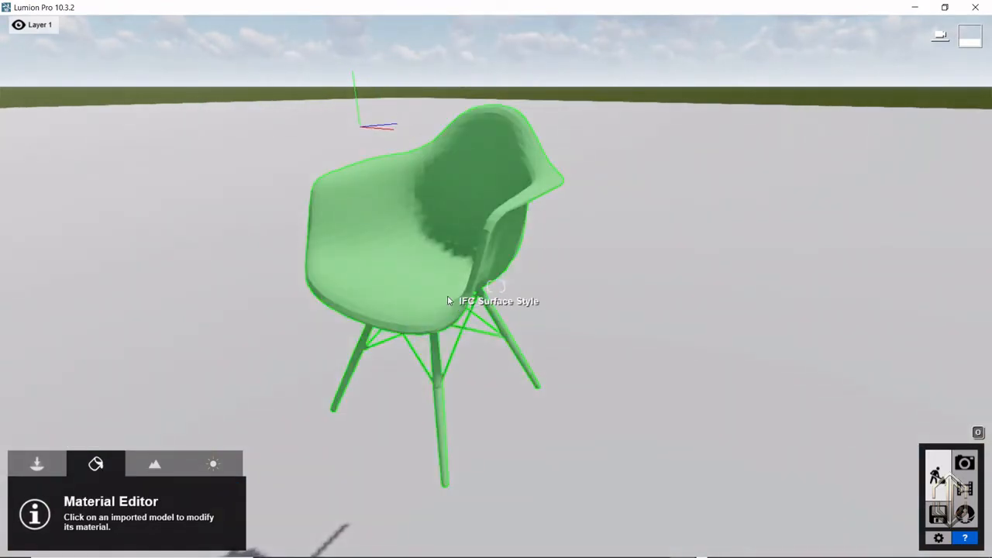
pyautogui.scroll(-2, 447, 299)
pyautogui.scroll(4, 462, 290)
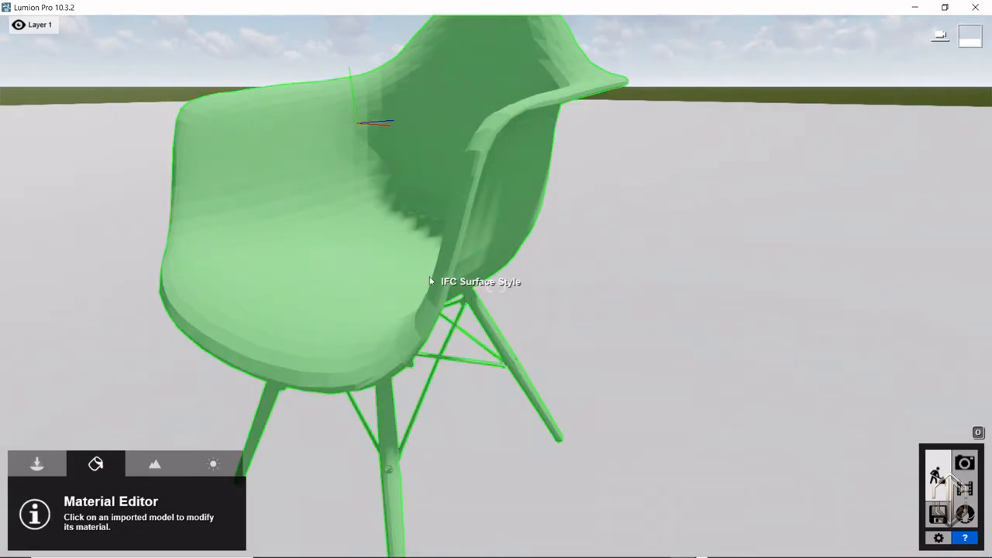
pyautogui.click(432, 281)
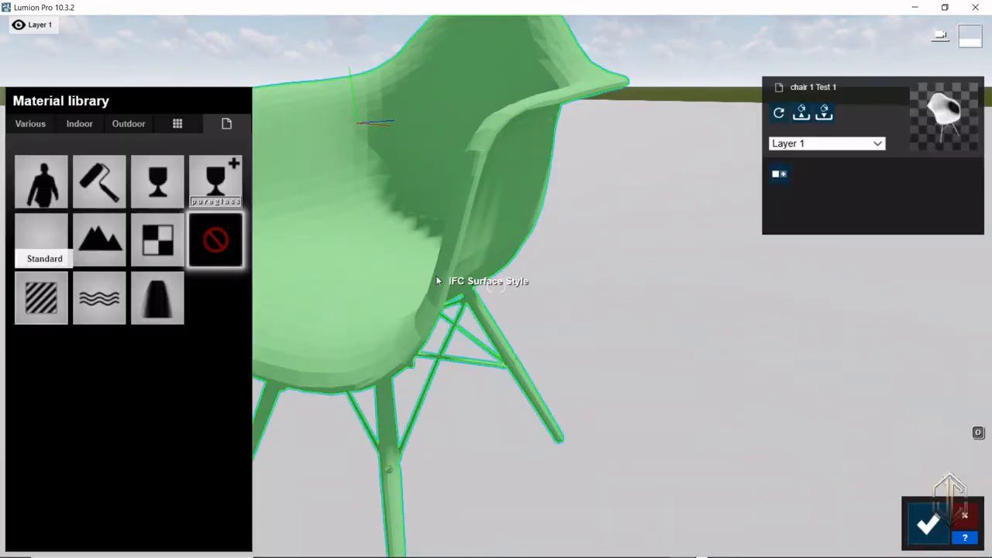
pyautogui.click(42, 298)
pyautogui.click(964, 515)
pyautogui.scroll(-5, 589, 280)
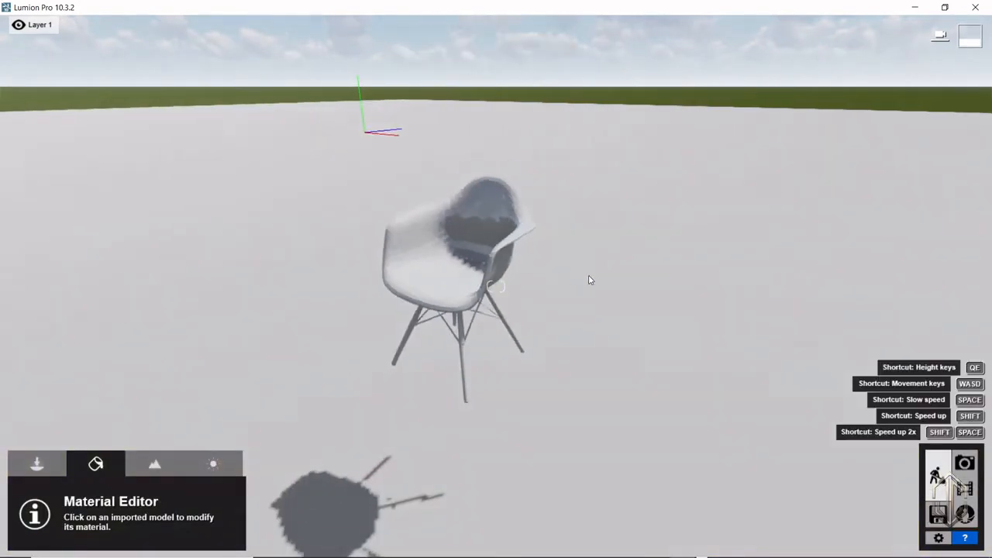
pyautogui.scroll(5, 589, 280)
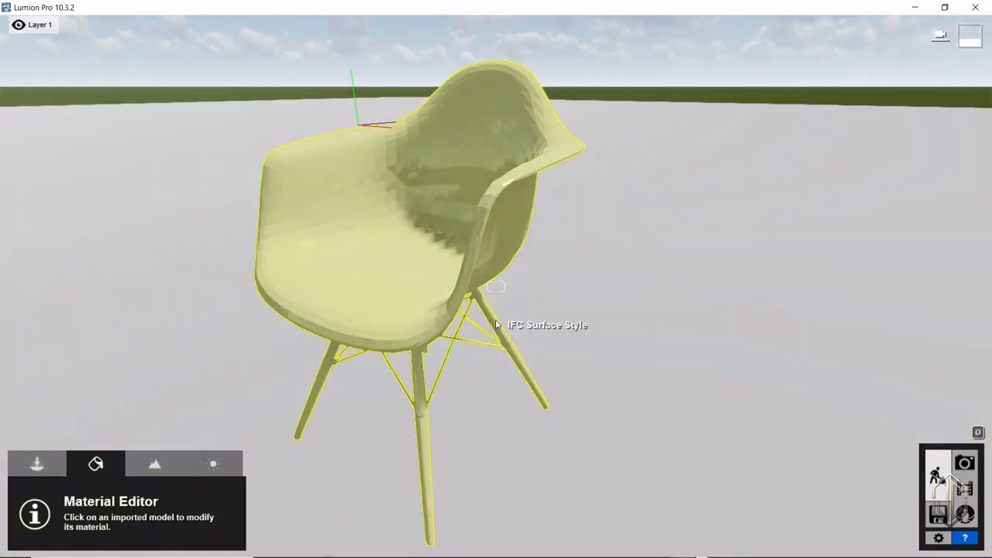
pyautogui.scroll(-5, 476, 223)
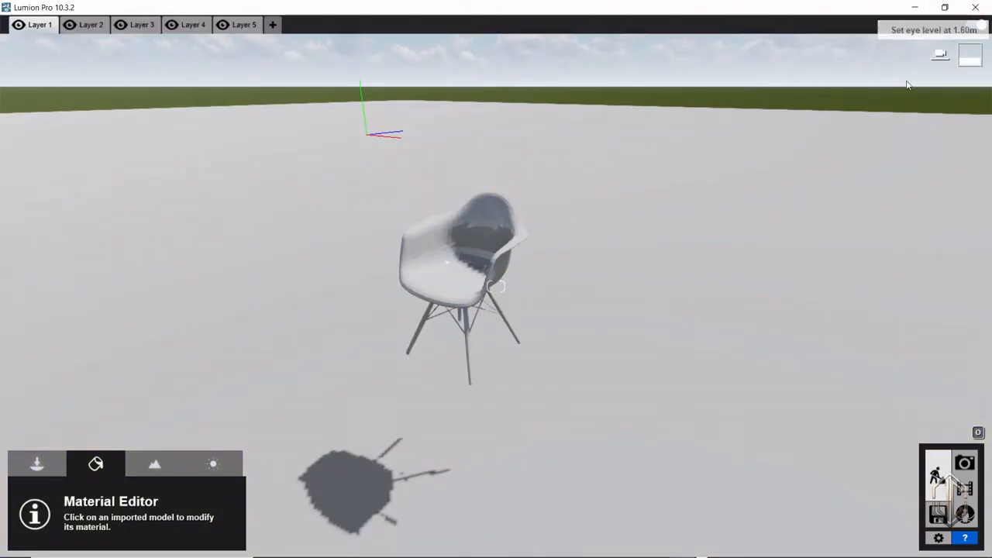
# Switch to SketchUp and save the chair model as chair 1_Test 2 in SketchUp format in the Downloads folder
pyautogui.click(915, 9)
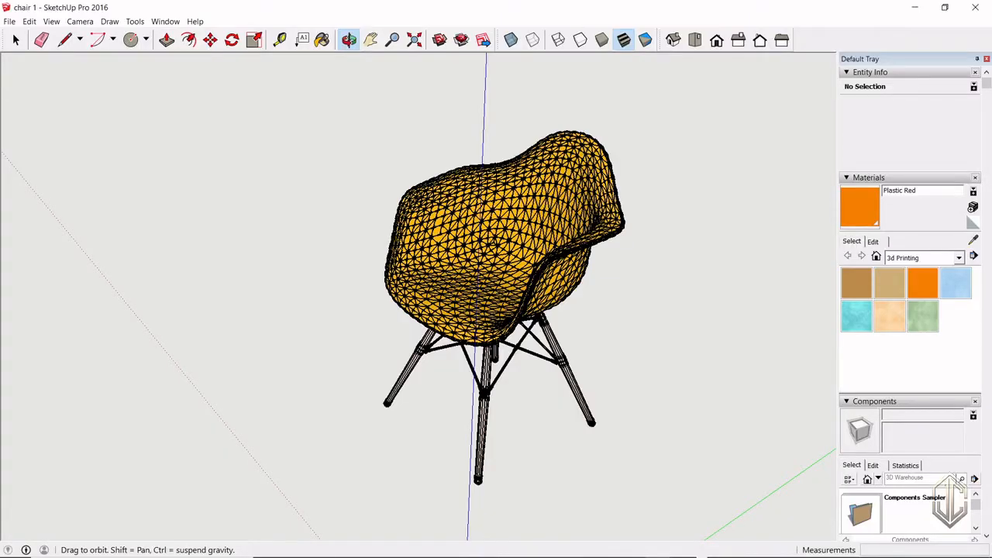
pyautogui.moveTo(576, 246)
pyautogui.mouseDown()
pyautogui.moveTo(589, 336)
pyautogui.moveTo(599, 341)
pyautogui.moveTo(569, 327)
pyautogui.mouseUp()
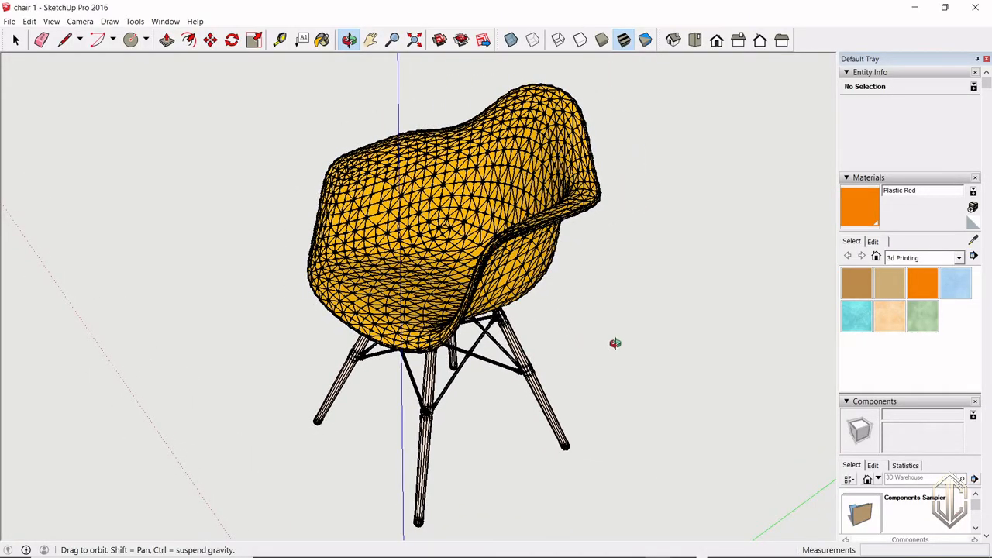
pyautogui.click(11, 22)
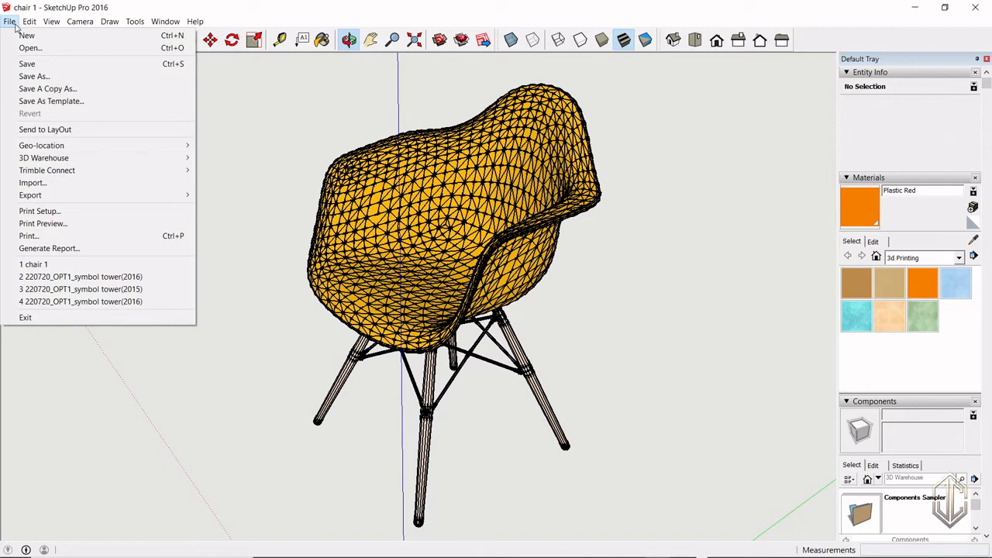
pyautogui.click(43, 78)
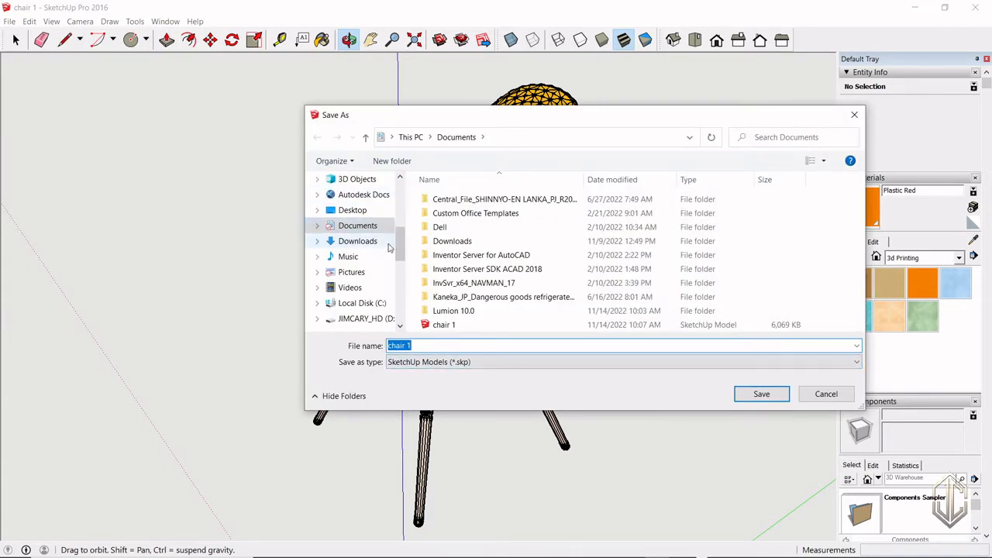
pyautogui.click(359, 241)
pyautogui.click(442, 345)
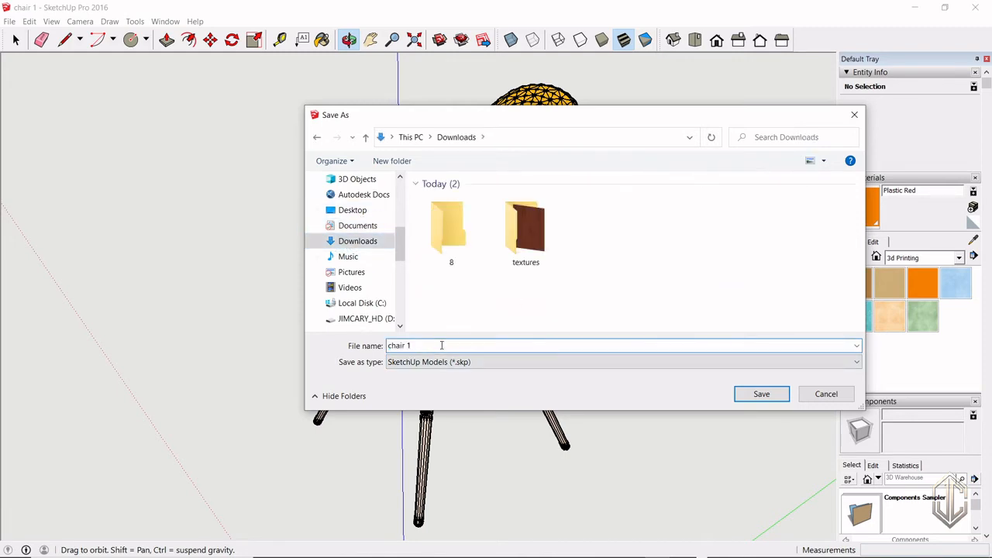
pyautogui.write('_Test 2')
pyautogui.click(760, 394)
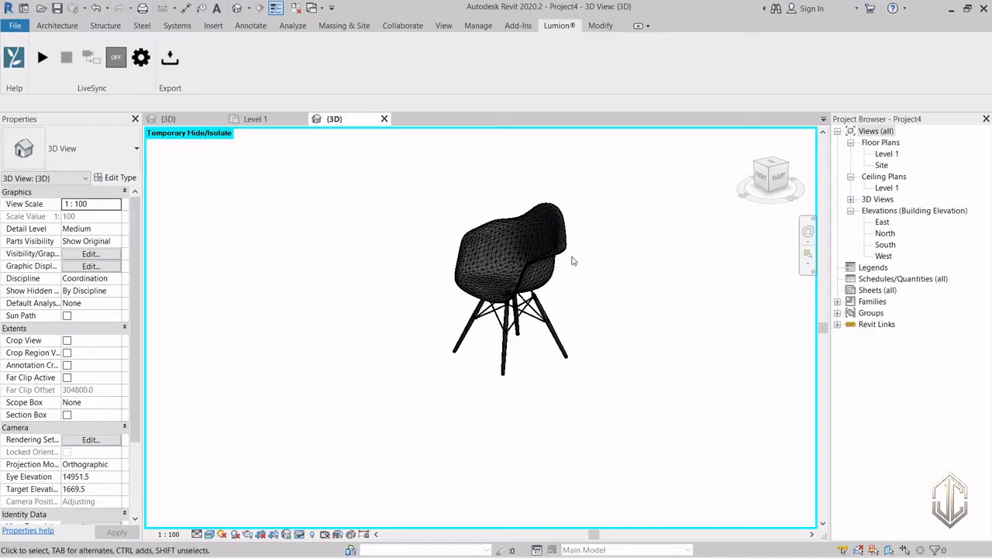
# In Revit, link the SketchUp file chair 1_Test 2.skp at Level 1 with Auto - Origin to Internal Origin positioning
pyautogui.moveTo(573, 261); pyautogui.dragTo(478, 264, button='middle')
pyautogui.click(213, 25)
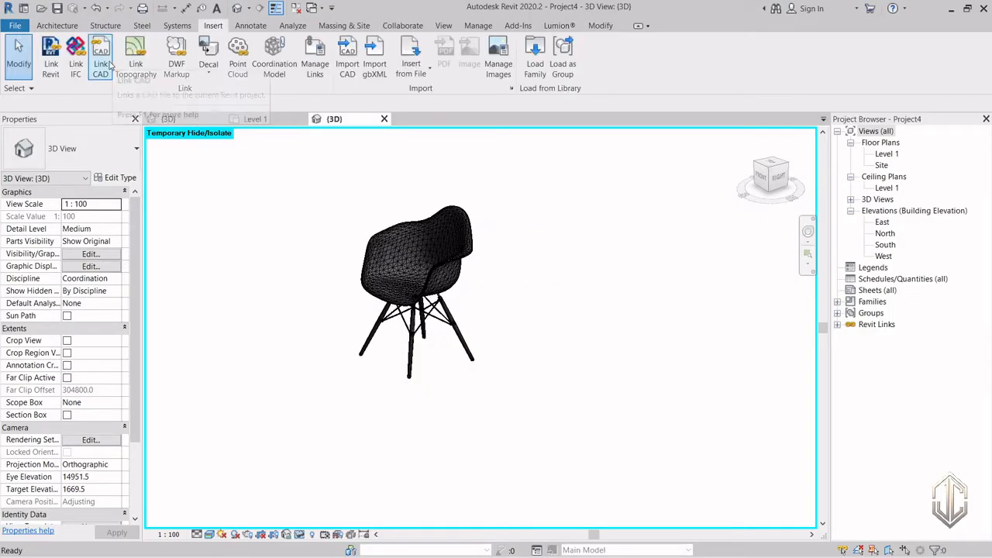
pyautogui.click(102, 62)
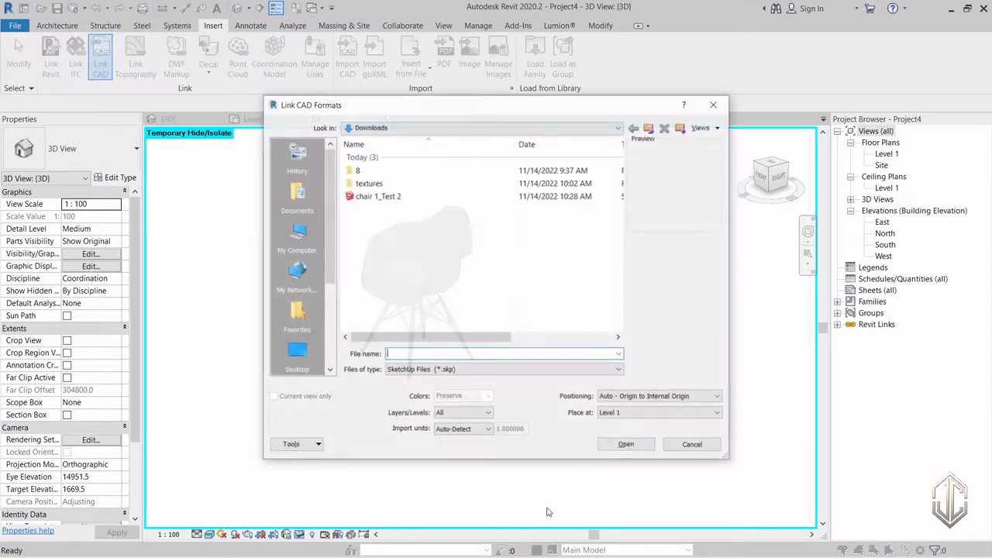
pyautogui.click(619, 369)
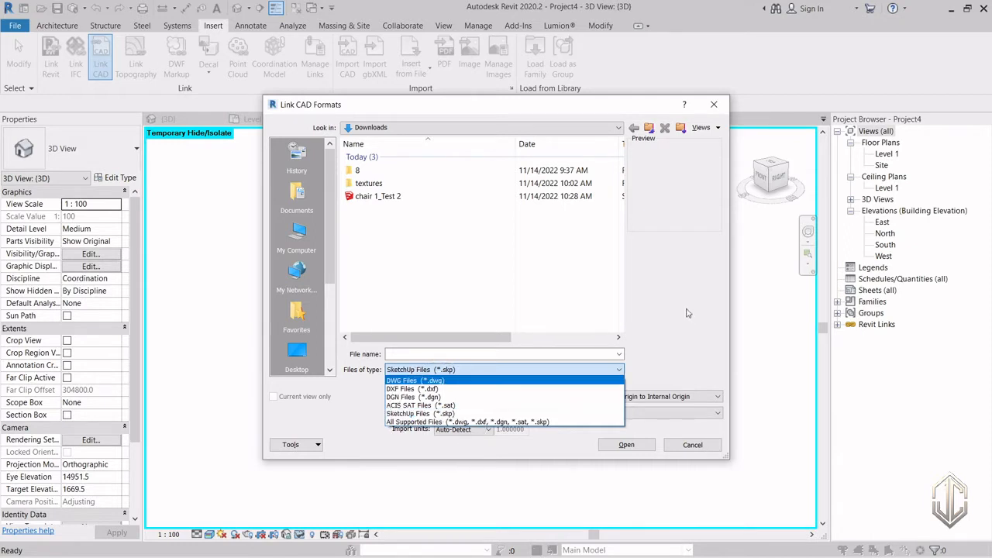
pyautogui.click(441, 415)
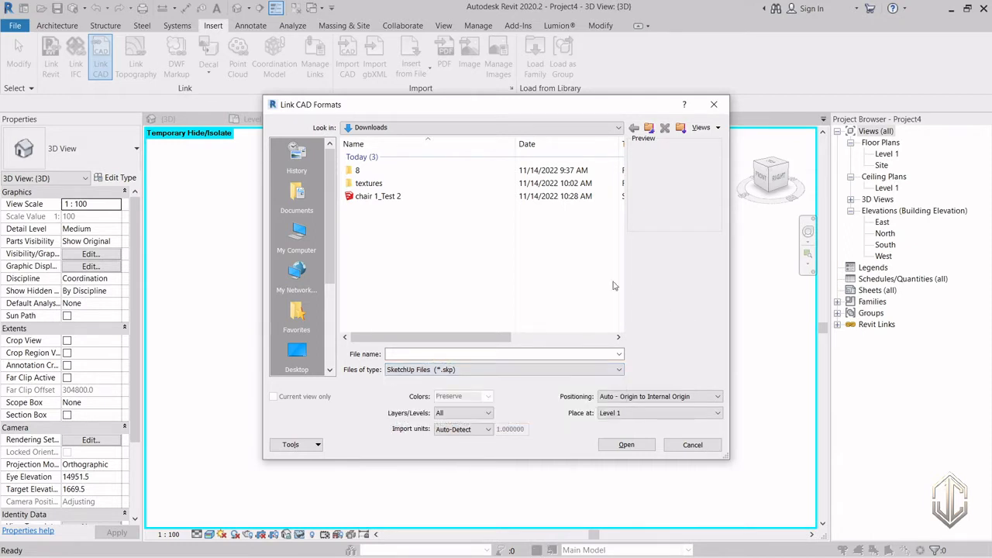
pyautogui.click(390, 198)
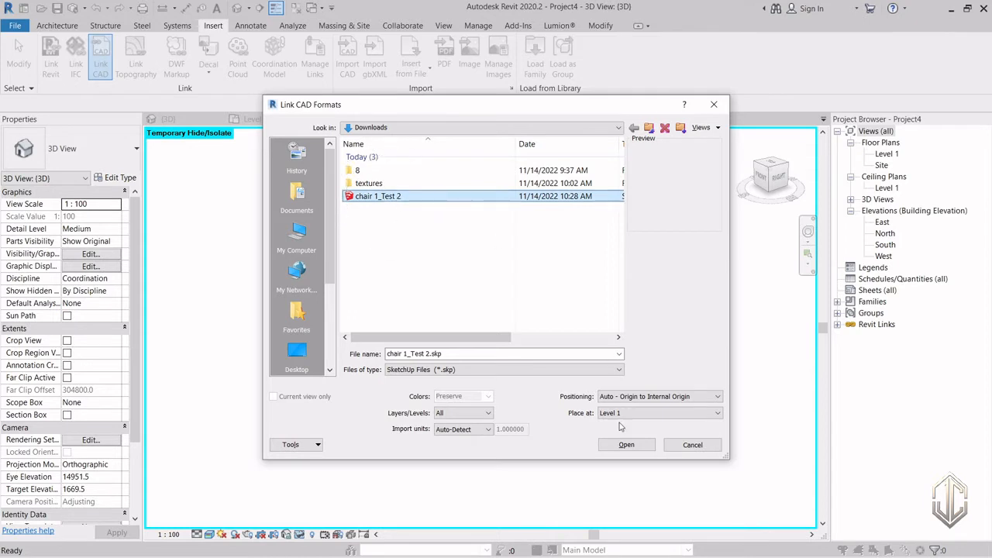
pyautogui.click(626, 446)
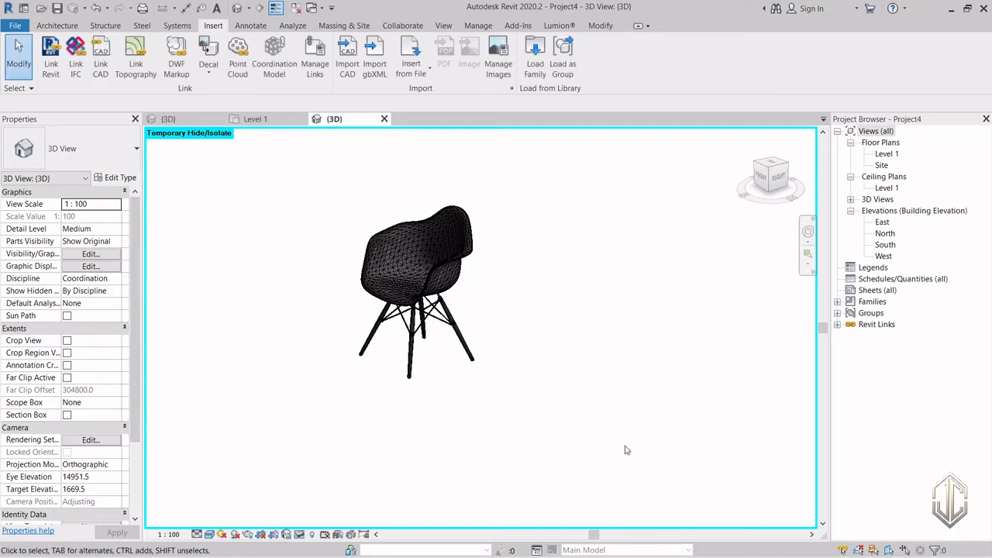
# Move the linked IFC chair sideways away from the overlapping SketchUp chair in the 3D view
pyautogui.scroll(-8, 492, 317)
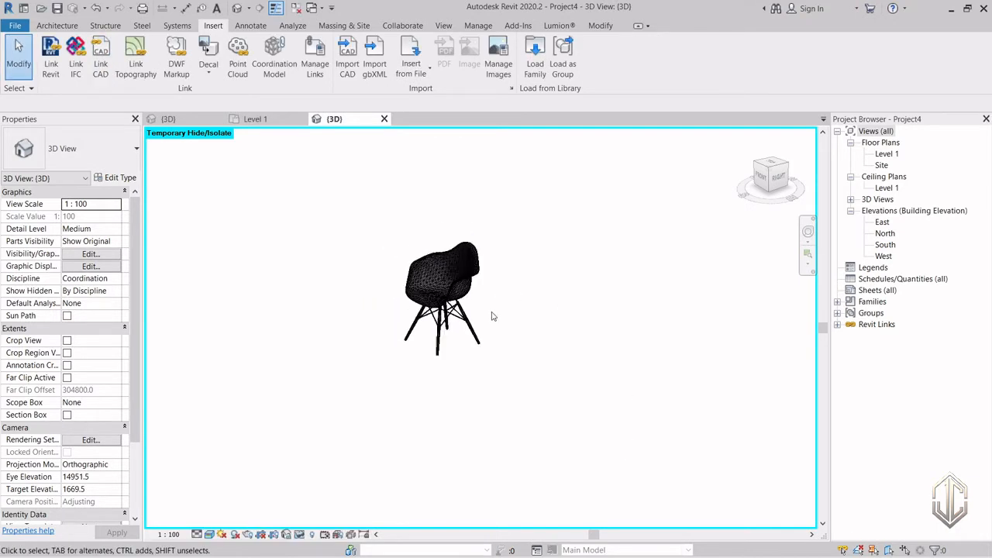
pyautogui.scroll(4, 460, 324)
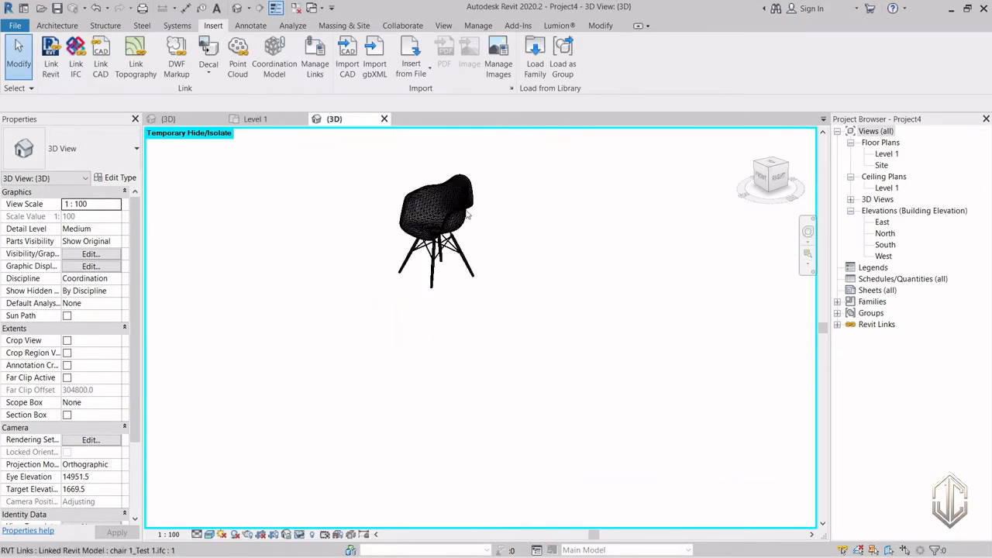
pyautogui.click(475, 229)
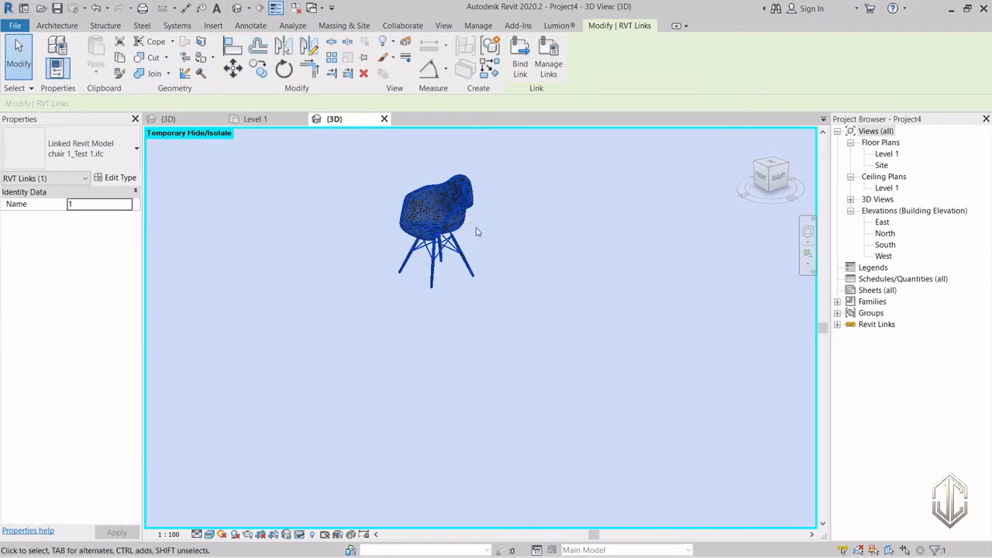
pyautogui.click(232, 72)
pyautogui.click(435, 223)
pyautogui.click(576, 245)
pyautogui.scroll(2, 521, 345)
pyautogui.click(552, 303)
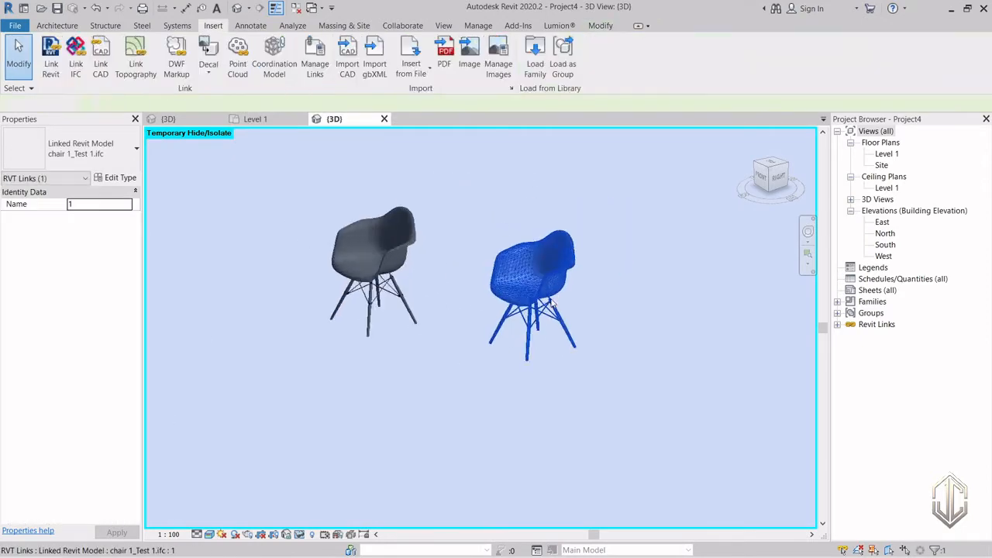
pyautogui.press('Escape')
# Set the visual style of the 3D view to Realistic to compare both chairs
pyautogui.scroll(3, 551, 302)
pyautogui.scroll(-1, 465, 387)
pyautogui.click(210, 537)
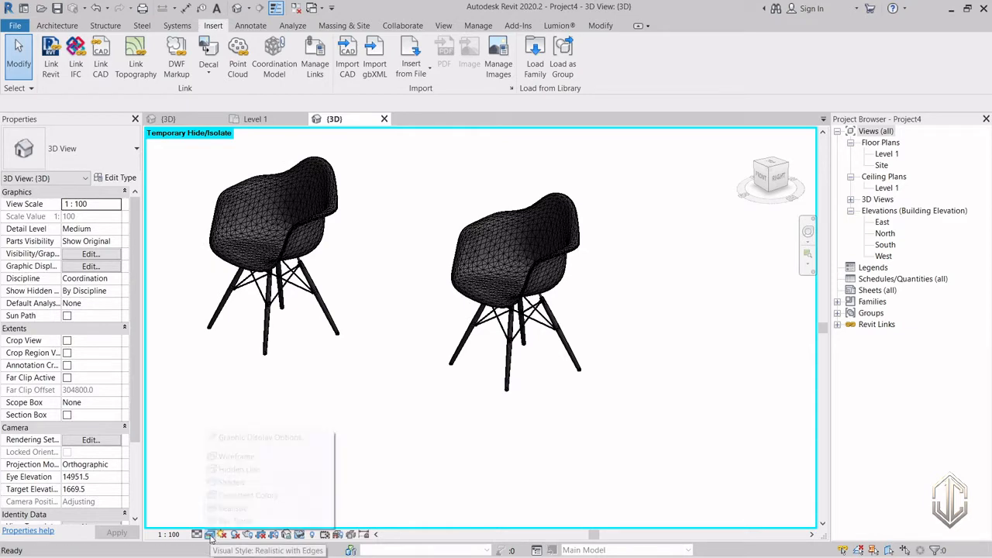
pyautogui.click(238, 509)
pyautogui.keyDown('shift'); pyautogui.moveTo(524, 356); pyautogui.dragTo(410, 394, button='middle'); pyautogui.keyUp('shift')
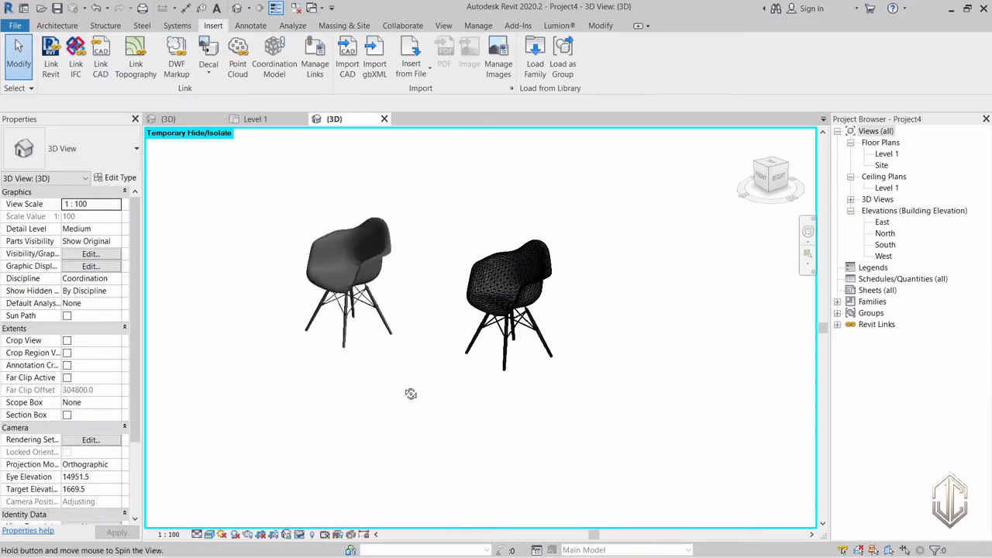
# Select each chair in turn and check in its properties which source file it comes from
pyautogui.click(361, 266)
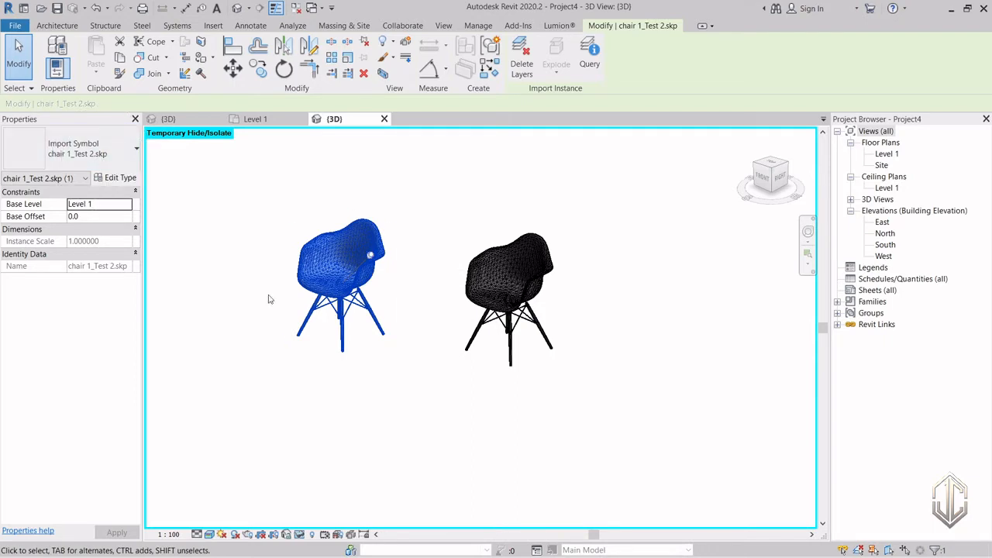
pyautogui.click(377, 361)
pyautogui.click(511, 296)
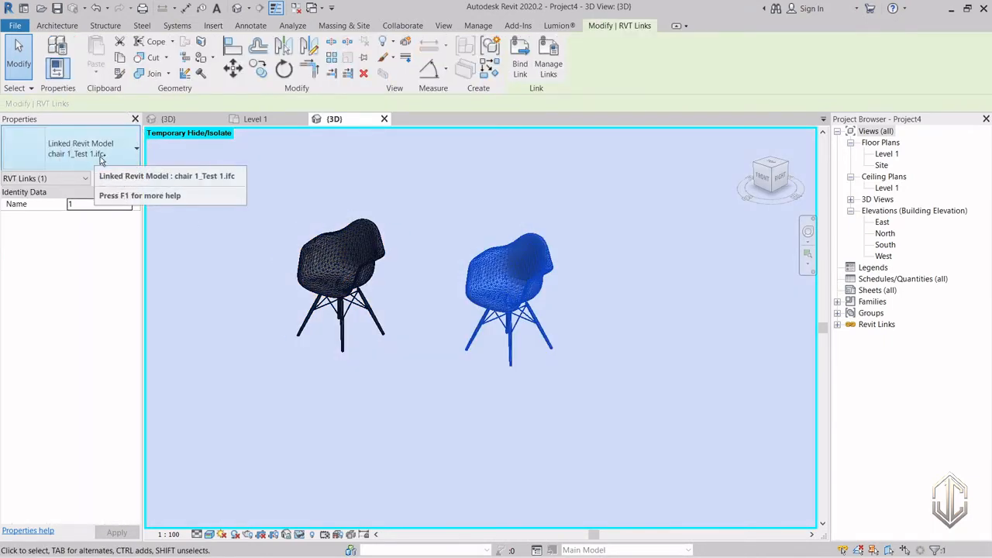
pyautogui.click(337, 414)
# Delete the chair 1_Test 1.ifc instance and remove its link from the project
pyautogui.keyDown('shift'); pyautogui.moveTo(337, 414); pyautogui.dragTo(473, 341, button='middle'); pyautogui.keyUp('shift')
pyautogui.click(519, 268)
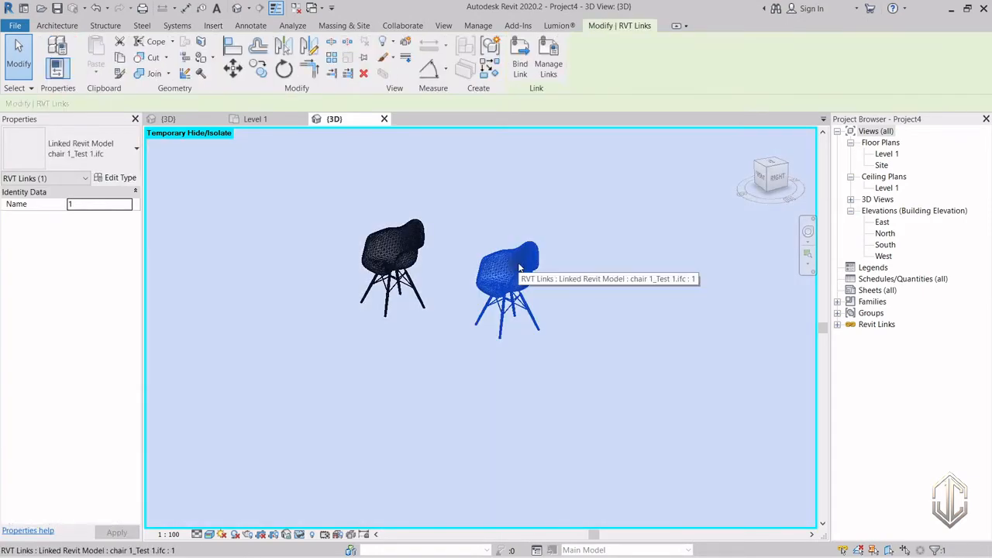
pyautogui.press('Delete')
pyautogui.scroll(-1, 571, 290)
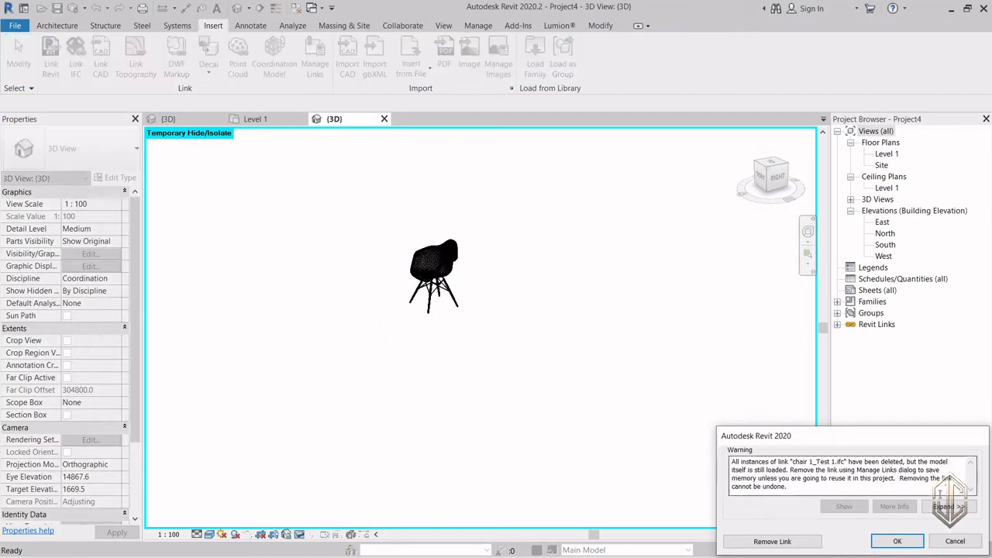
pyautogui.click(772, 541)
pyautogui.scroll(2, 388, 337)
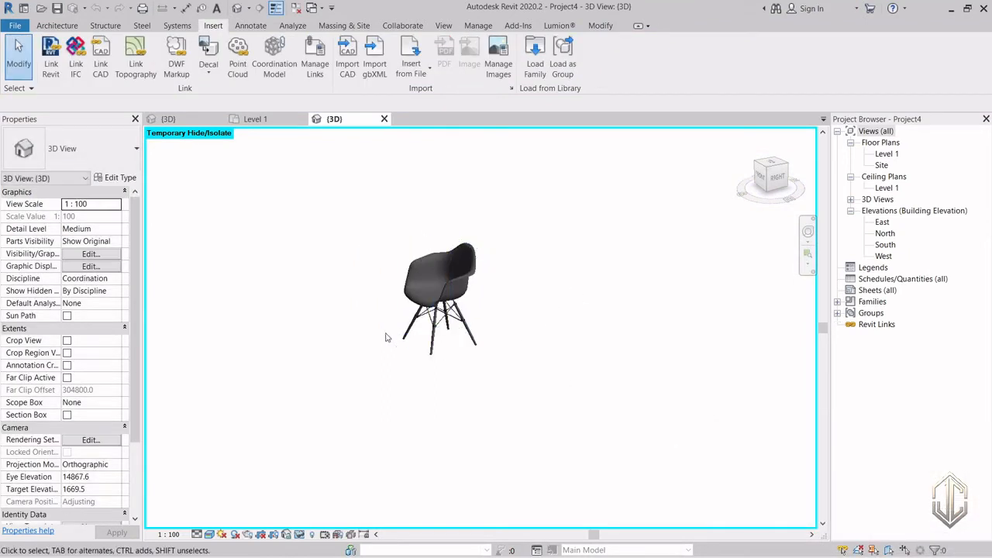
# Select the remaining chair, check that its type is the SketchUp import, and clear the selection
pyautogui.keyDown('shift'); pyautogui.moveTo(387, 337); pyautogui.dragTo(452, 297, button='middle'); pyautogui.keyUp('shift')
pyautogui.click(452, 297)
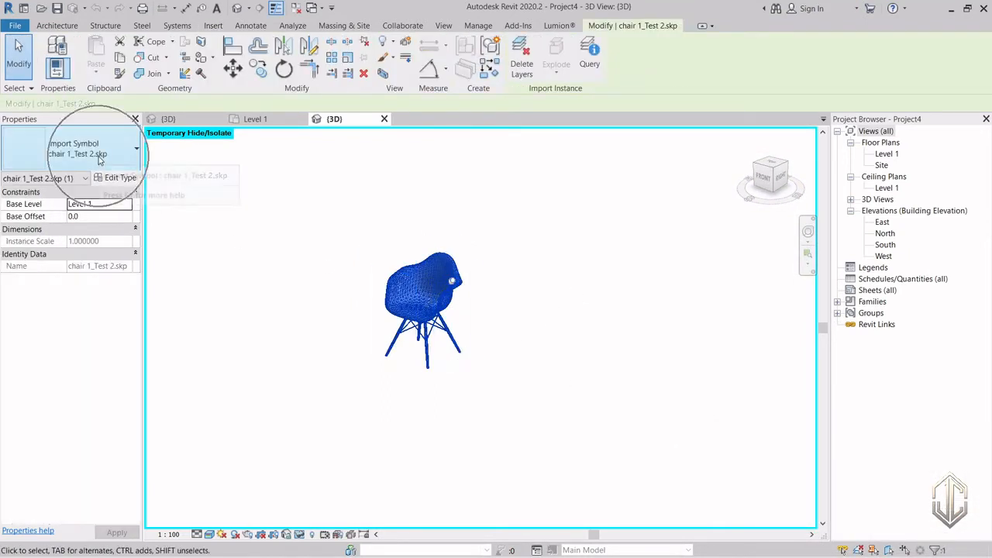
pyautogui.click(262, 376)
pyautogui.click(443, 311)
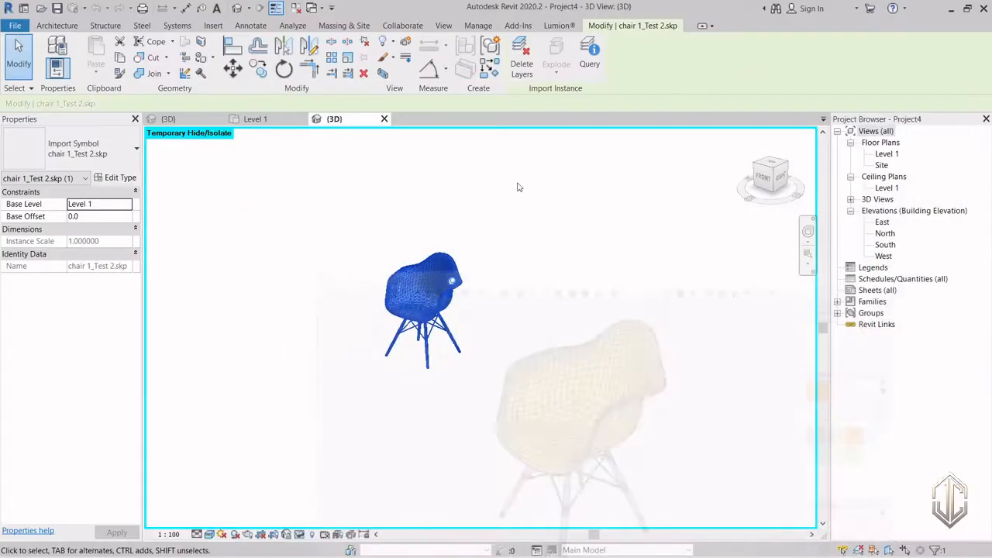
pyautogui.click(470, 414)
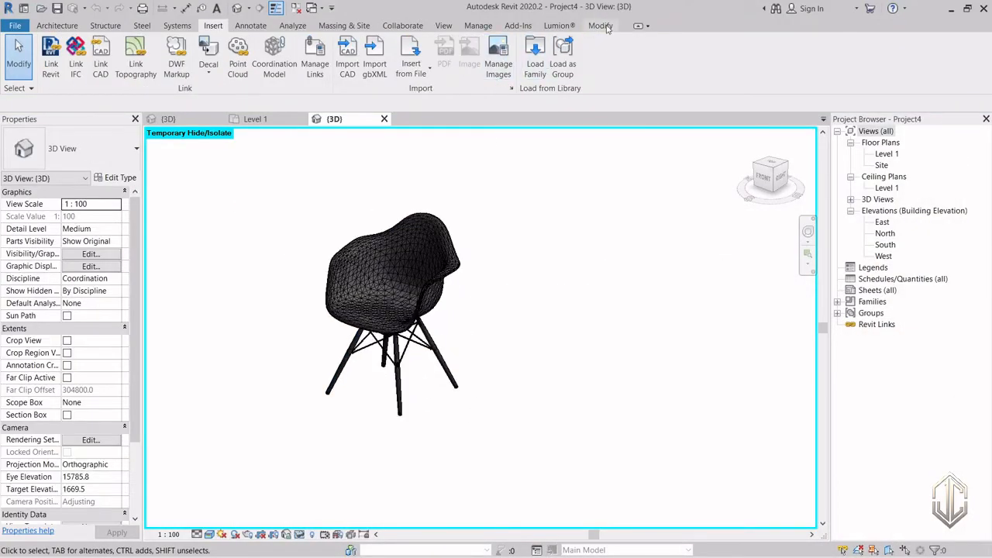
# Export the Revit 3D view to Lumion as a COLLADA file named chair 1_Test 2.dae in the Downloads folder
pyautogui.click(562, 26)
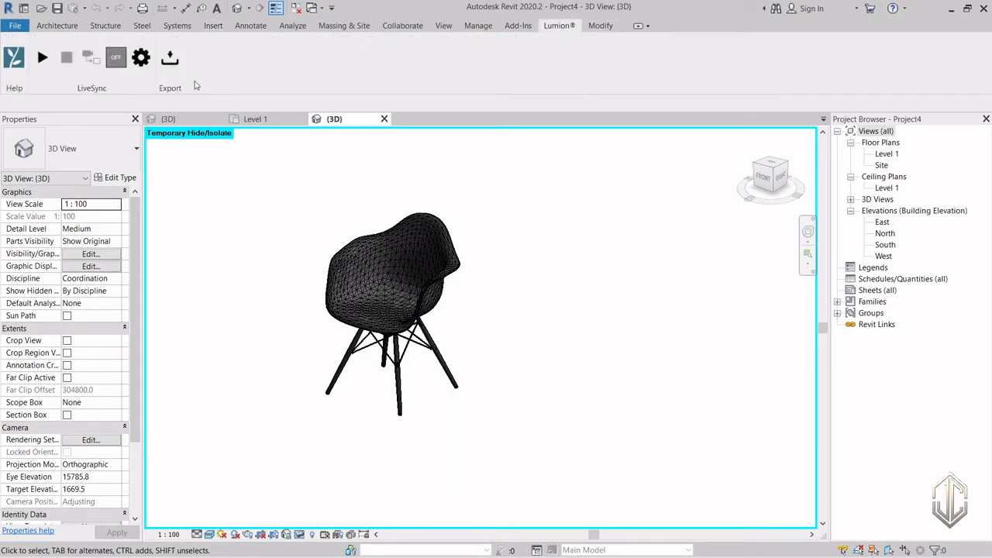
pyautogui.click(170, 58)
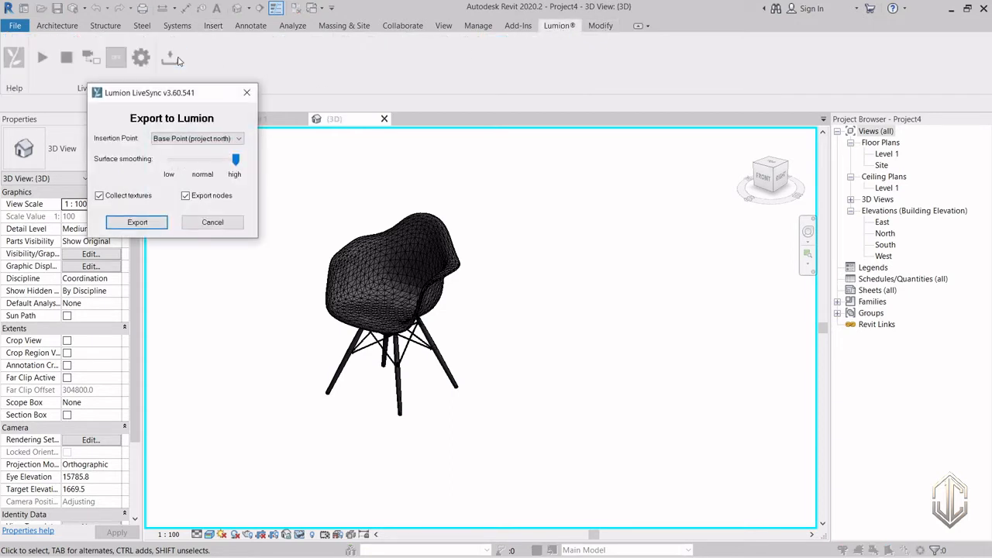
pyautogui.click(147, 225)
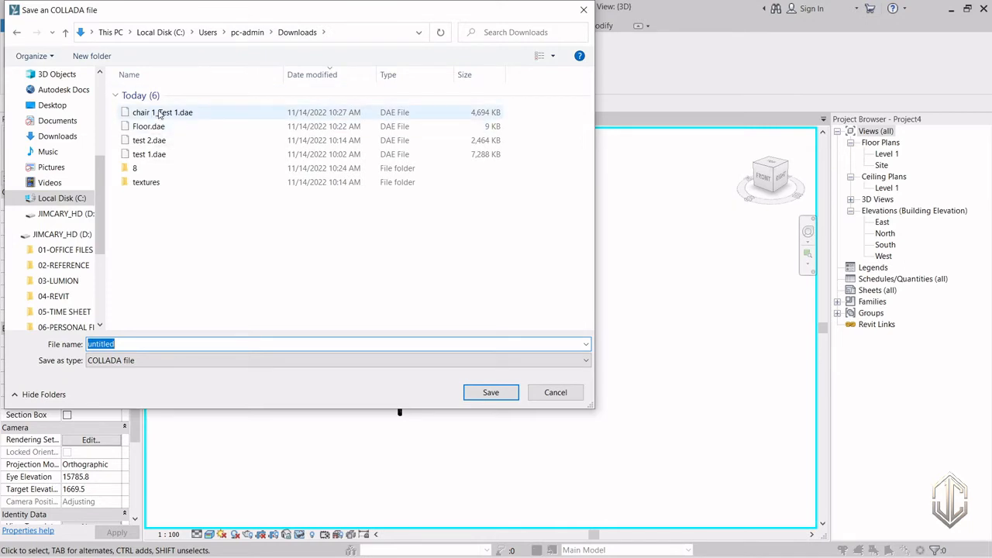
pyautogui.click(161, 113)
pyautogui.click(122, 348)
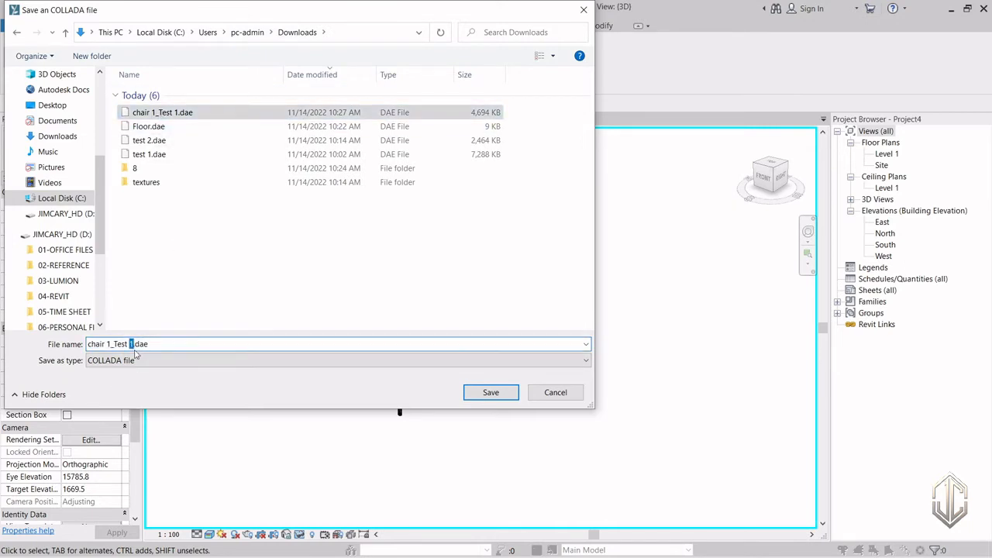
pyautogui.write('2')
pyautogui.click(491, 392)
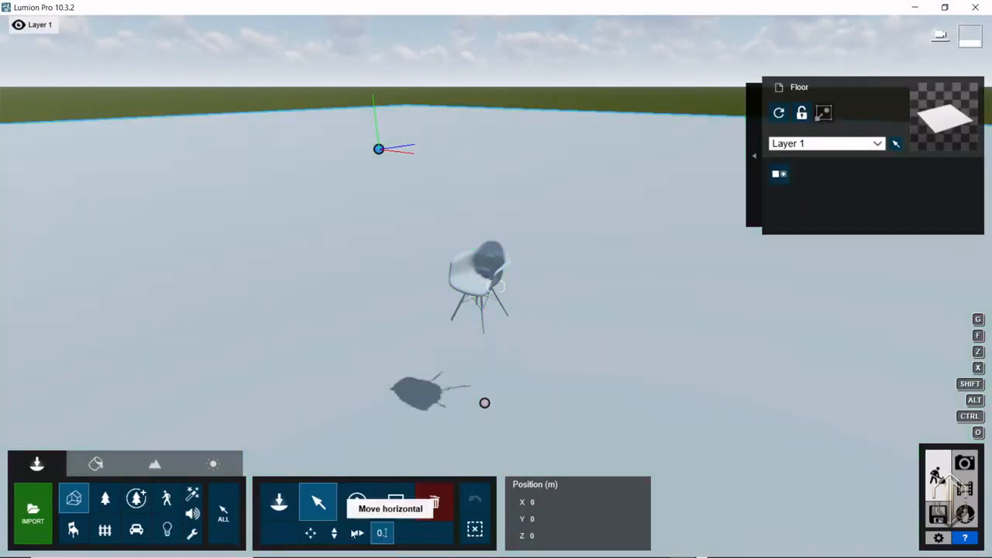
# Switch to Lumion, select the placed chair 1 Test 1 and move it aside across the floor
pyautogui.click(485, 403)
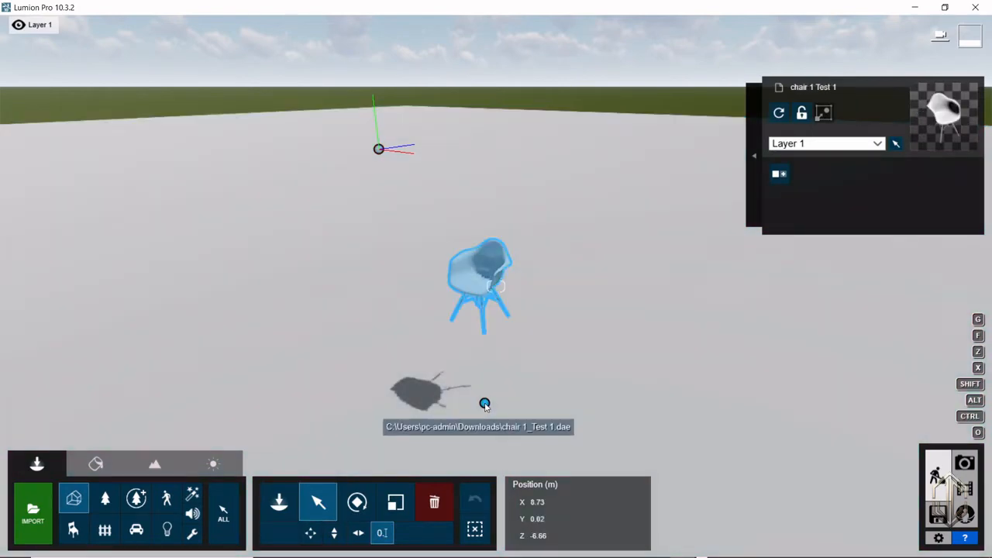
pyautogui.click(434, 503)
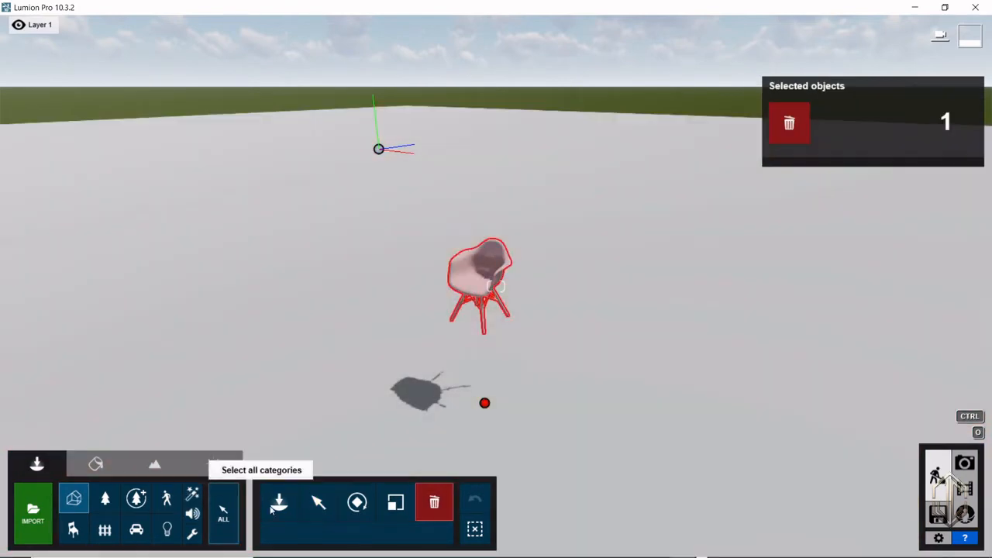
pyautogui.click(318, 502)
pyautogui.moveTo(485, 403); pyautogui.dragTo(648, 448)
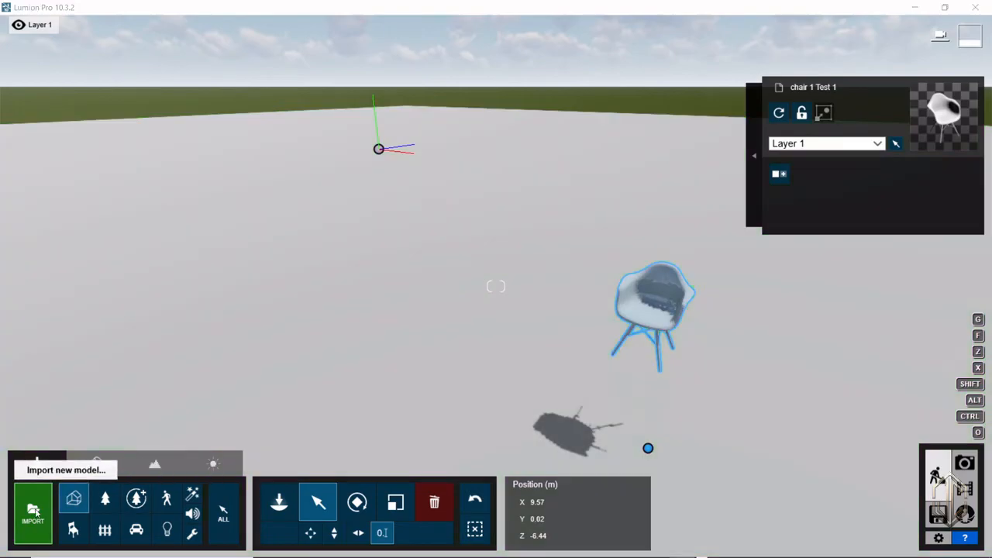
# Import chair 1_Test 2.dae under its default name and category, and place it on the floor beside the first chair
pyautogui.click(33, 511)
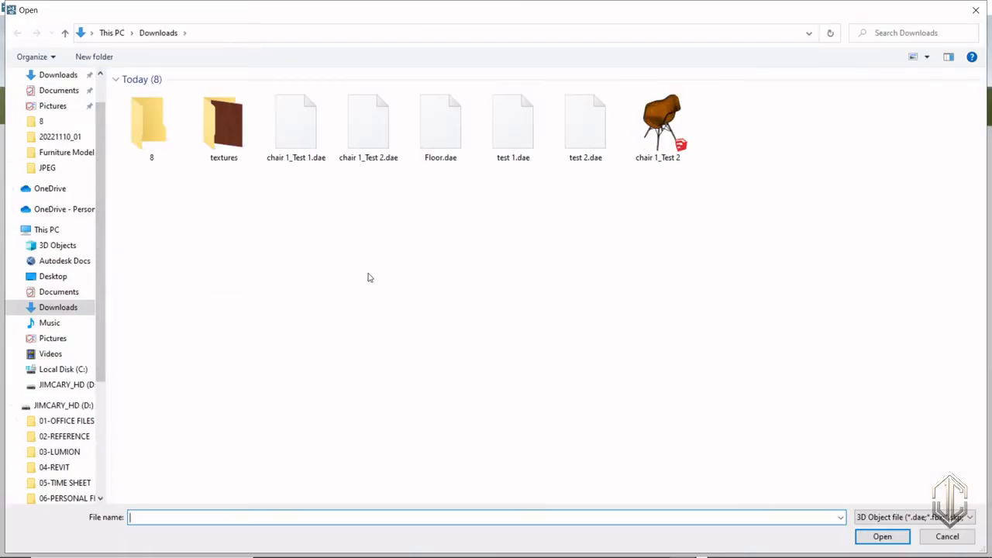
pyautogui.click(368, 132)
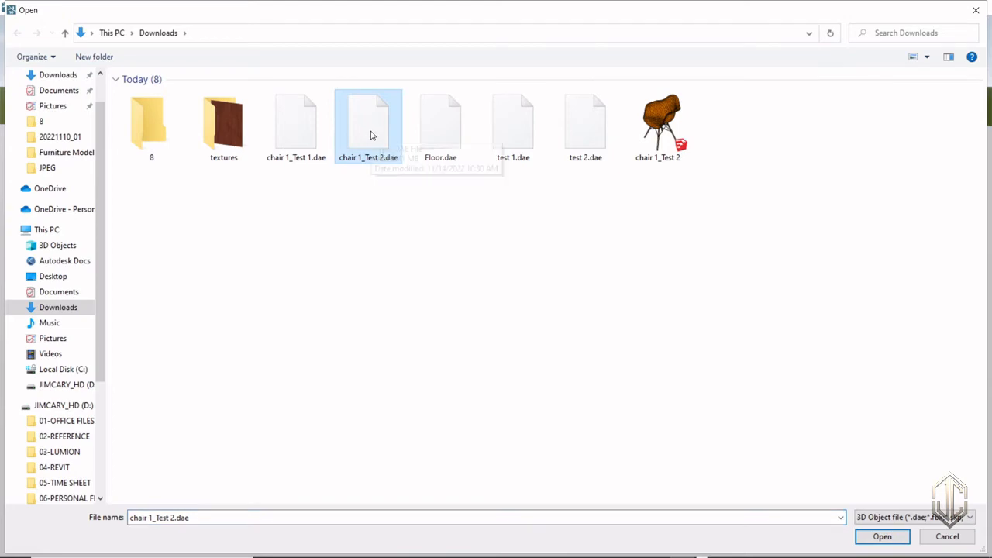
pyautogui.click(882, 536)
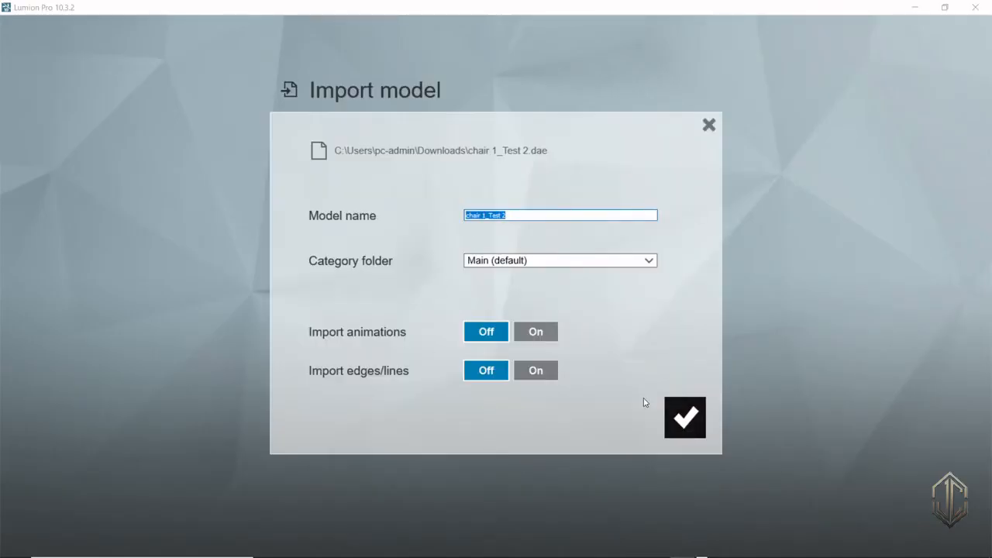
pyautogui.click(685, 417)
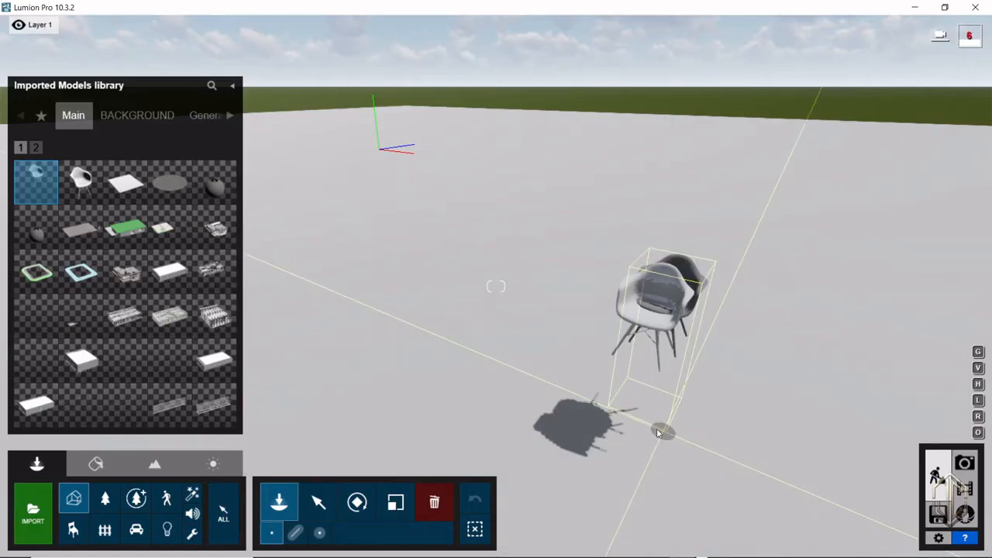
pyautogui.click(664, 434)
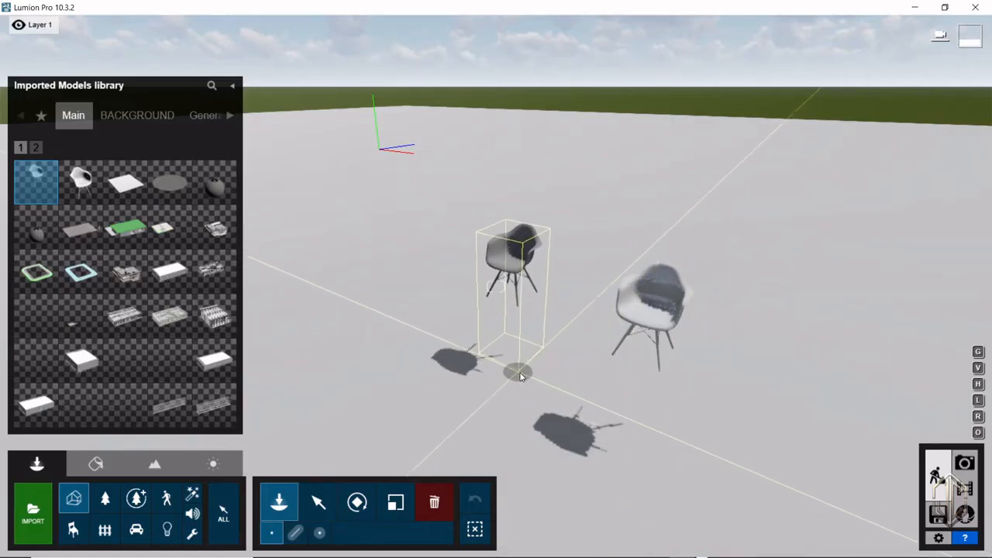
pyautogui.click(520, 377)
# Examine both chairs up close in the Material Editor and compare which parts of each can be picked as separate materials
pyautogui.press('w')
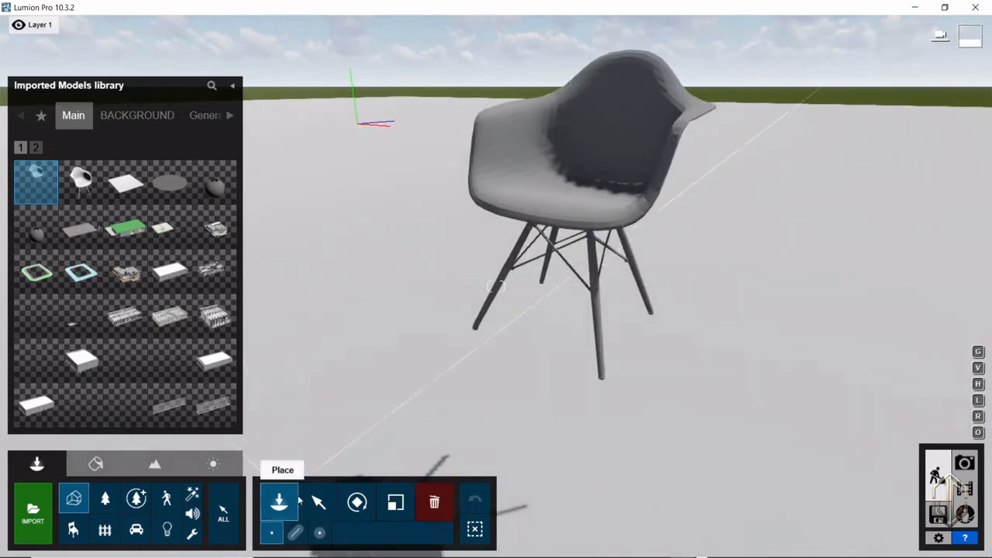
pyautogui.click(316, 503)
pyautogui.press('s')
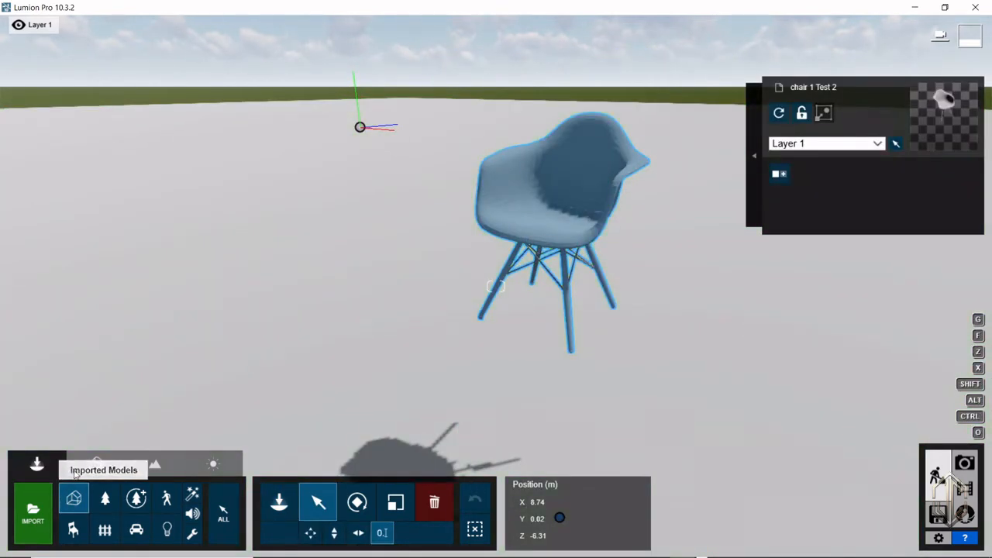
pyautogui.click(95, 463)
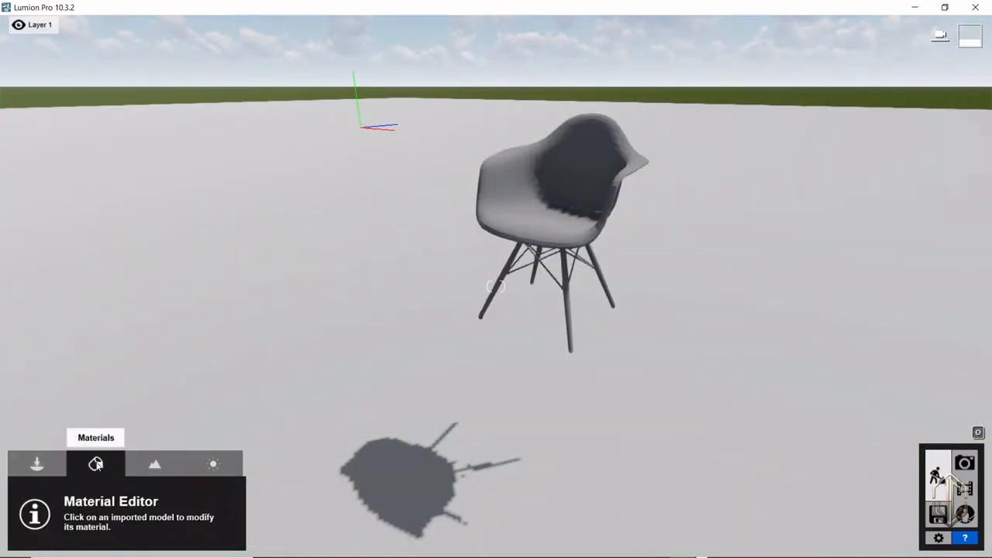
pyautogui.press('w')
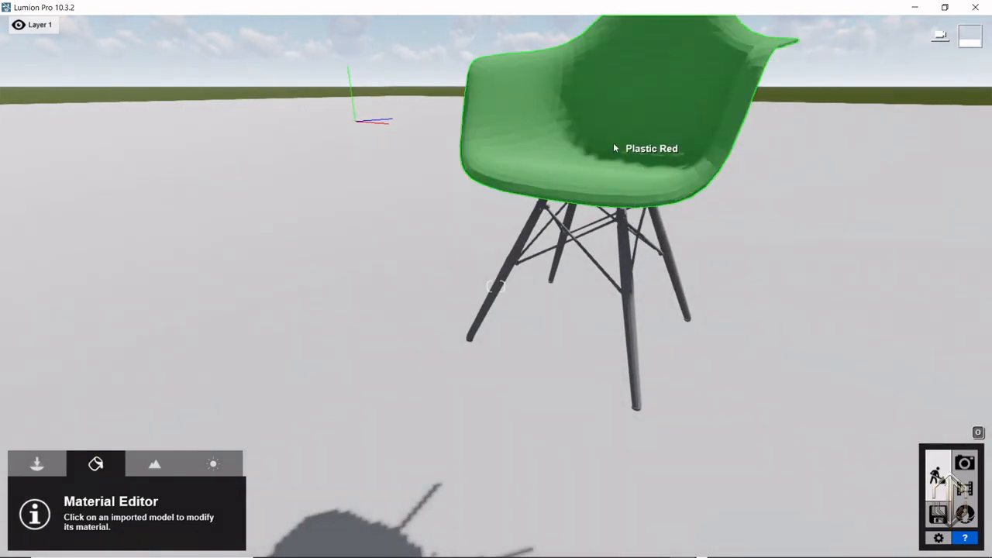
pyautogui.press('s')
pyautogui.press('q')
pyautogui.press('s')
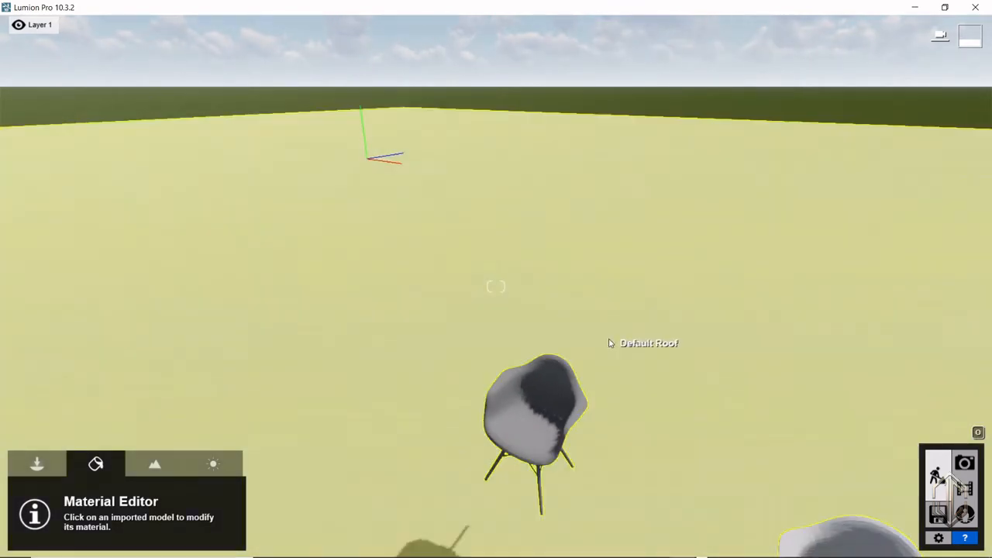
pyautogui.press('e')
pyautogui.moveTo(610, 348); pyautogui.dragTo(604, 257, button='right')
pyautogui.press('s')
pyautogui.press('q')
pyautogui.press('w')
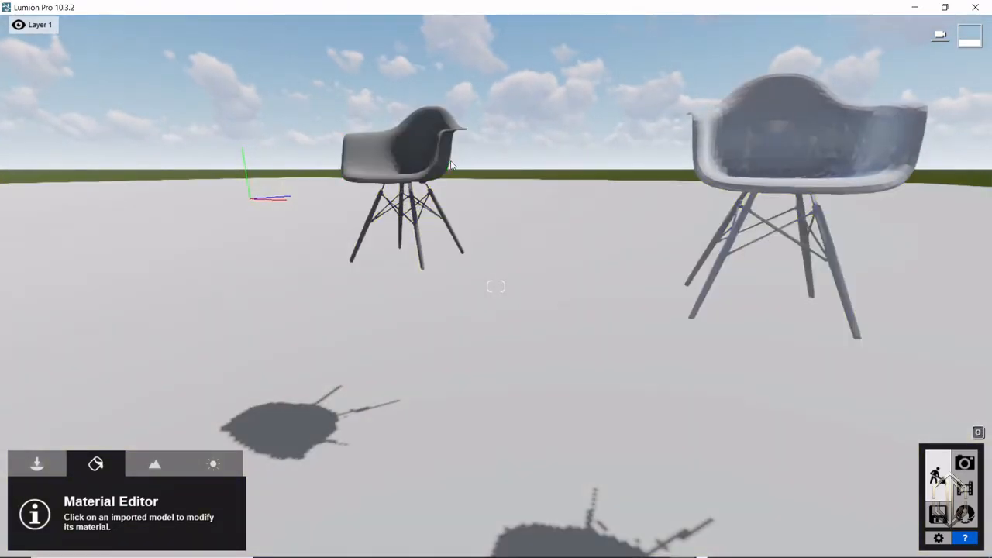
pyautogui.press('q')
pyautogui.moveTo(472, 255); pyautogui.dragTo(406, 293, button='right')
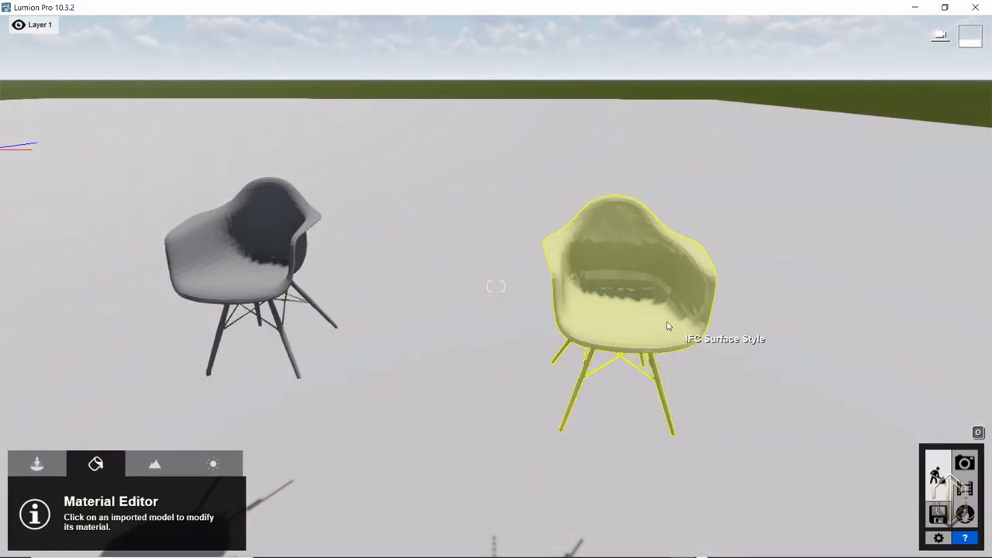
pyautogui.click(653, 319)
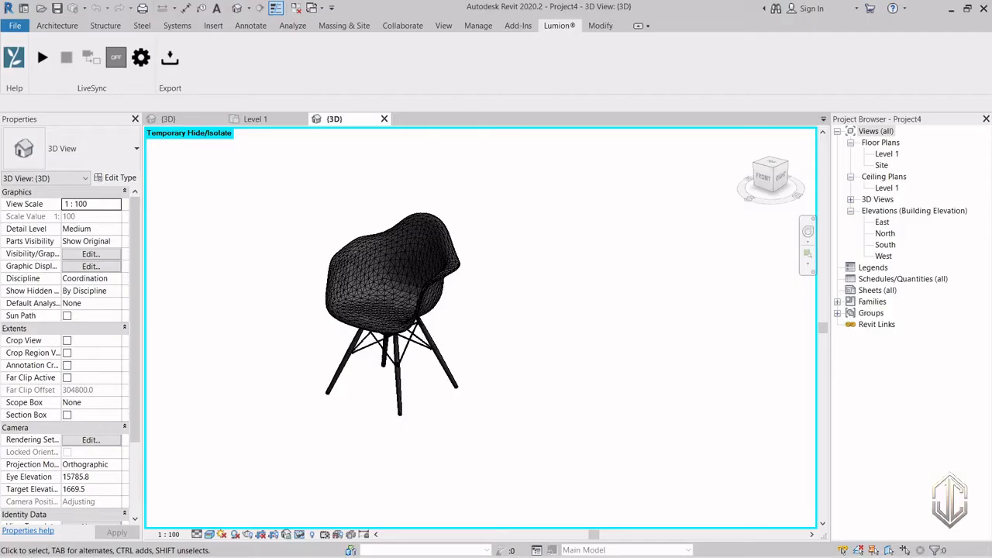
# Switch to Revit, search the project materials for "plastic" and select the Plastic Red material
pyautogui.click(479, 25)
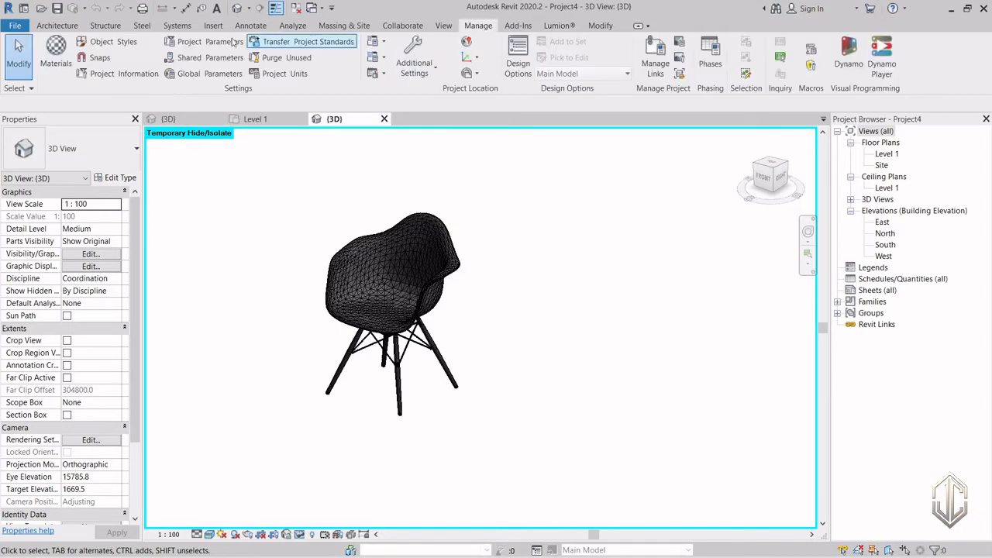
pyautogui.click(67, 57)
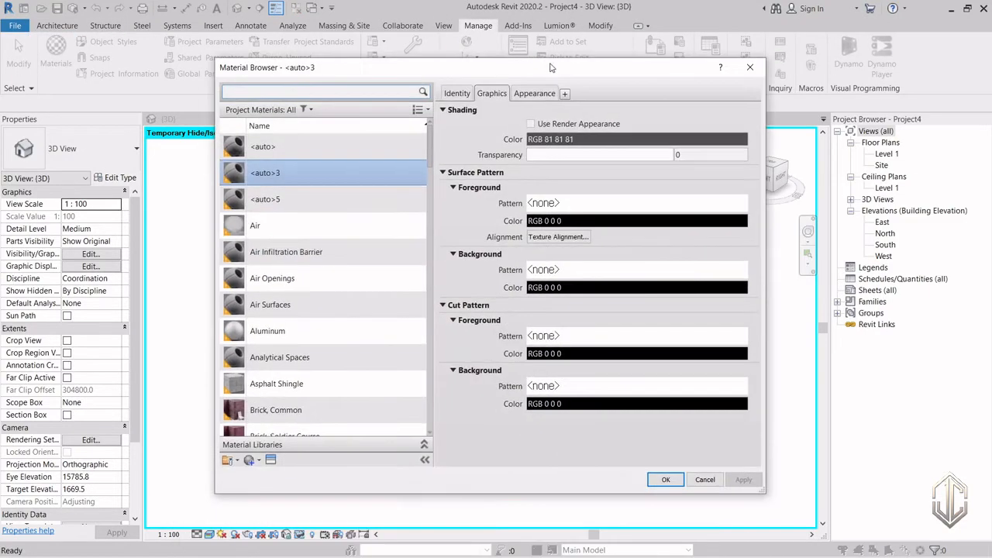
pyautogui.write('pla')
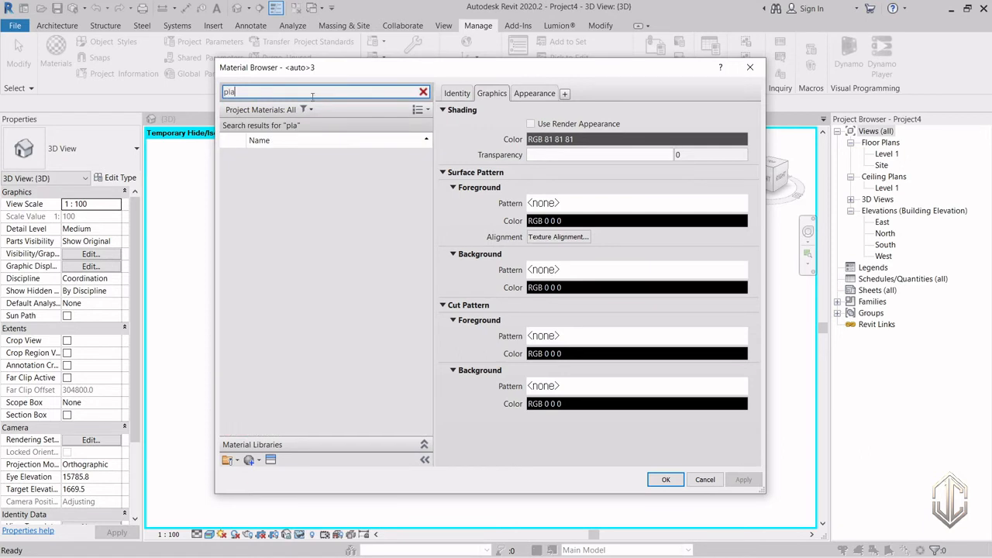
pyautogui.write('stic')
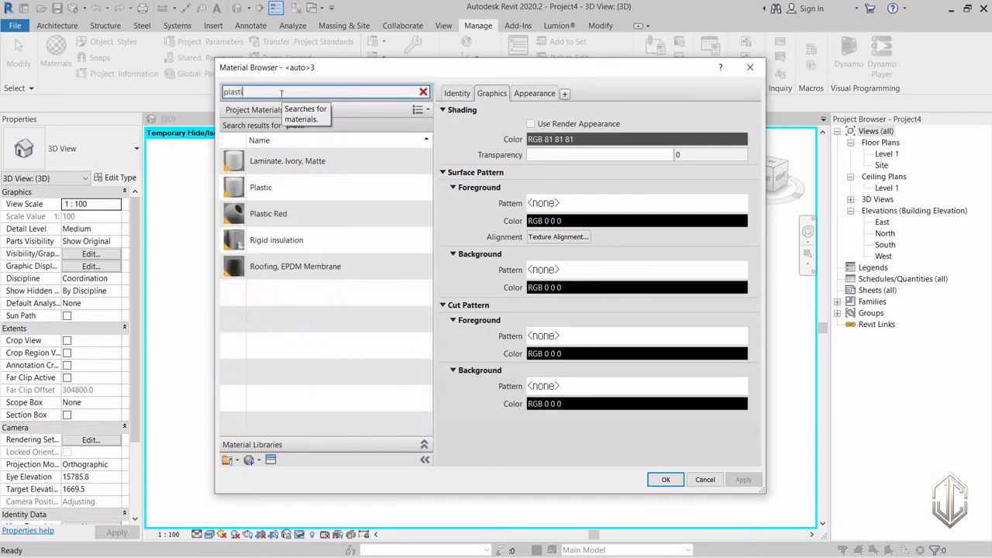
pyautogui.click(284, 216)
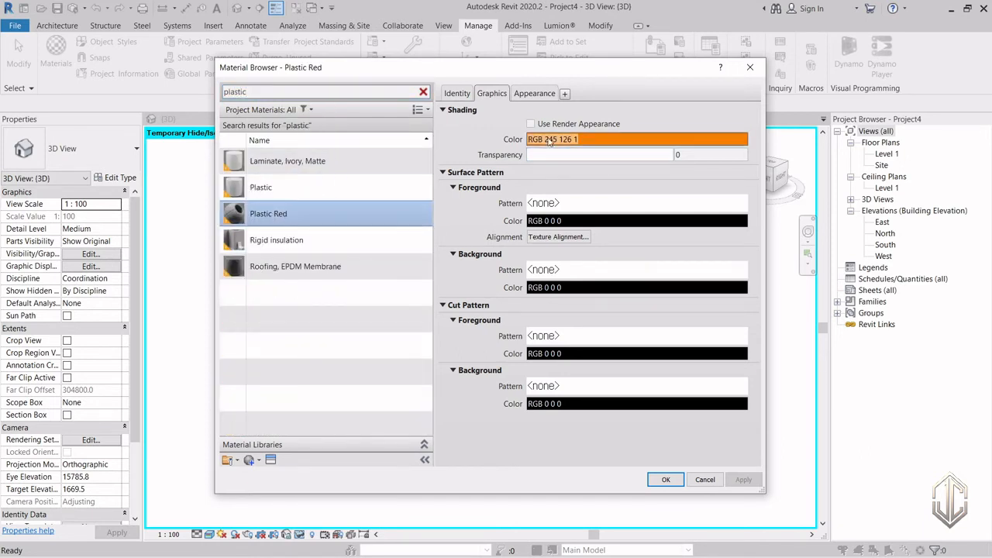
# Replace Plastic Red's appearance with a red plastic asset from Autodesk Physical Assets, use the render appearance for shading, and accept the changes
pyautogui.click(534, 93)
pyautogui.click(734, 113)
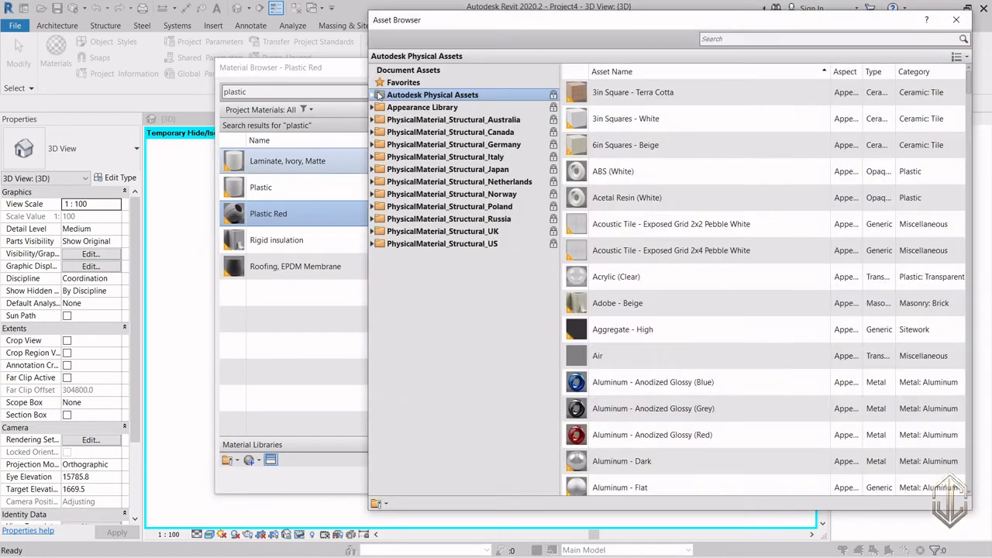
pyautogui.click(373, 95)
pyautogui.press('ctrl')
pyautogui.click(379, 343)
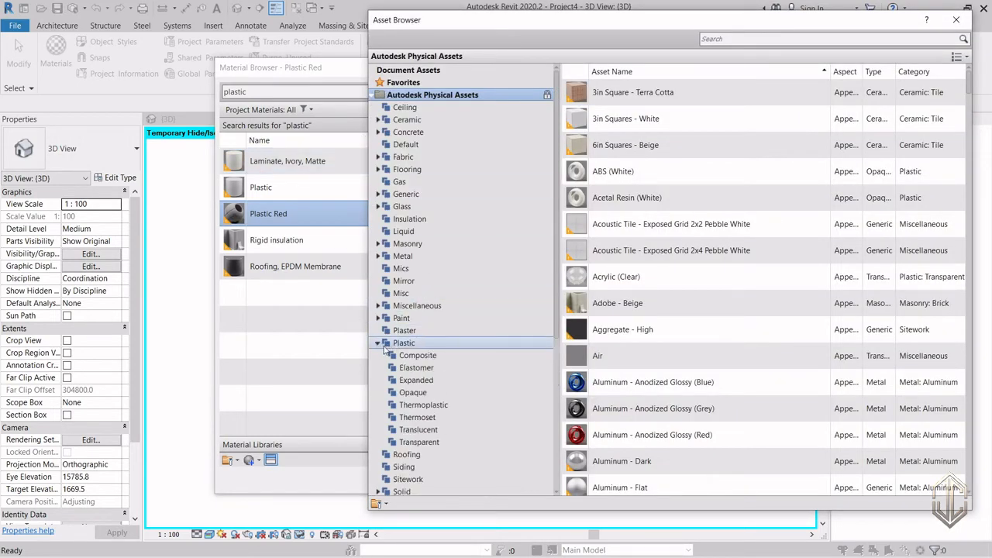
pyautogui.click(404, 345)
pyautogui.scroll(-5, 647, 395)
pyautogui.scroll(2, 647, 395)
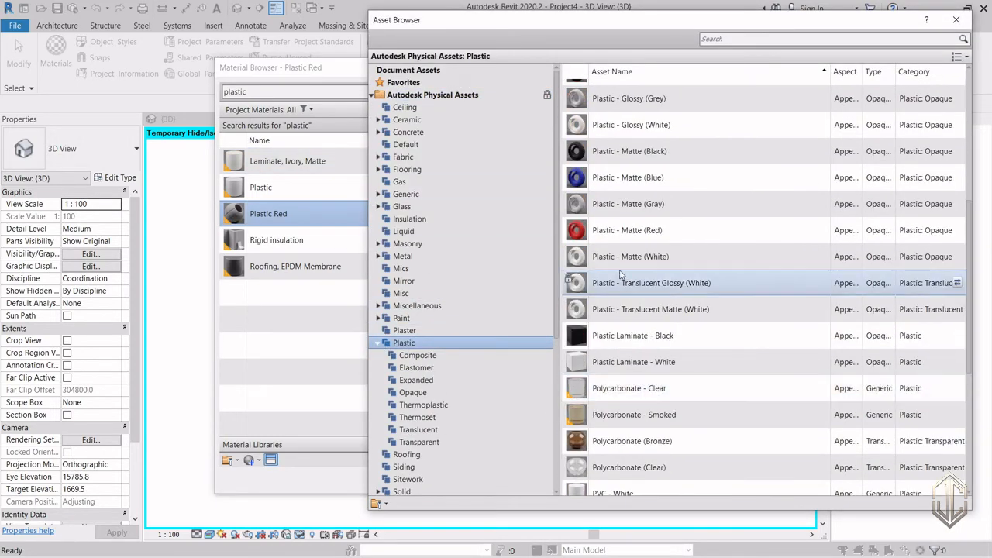
pyautogui.click(956, 20)
pyautogui.click(666, 481)
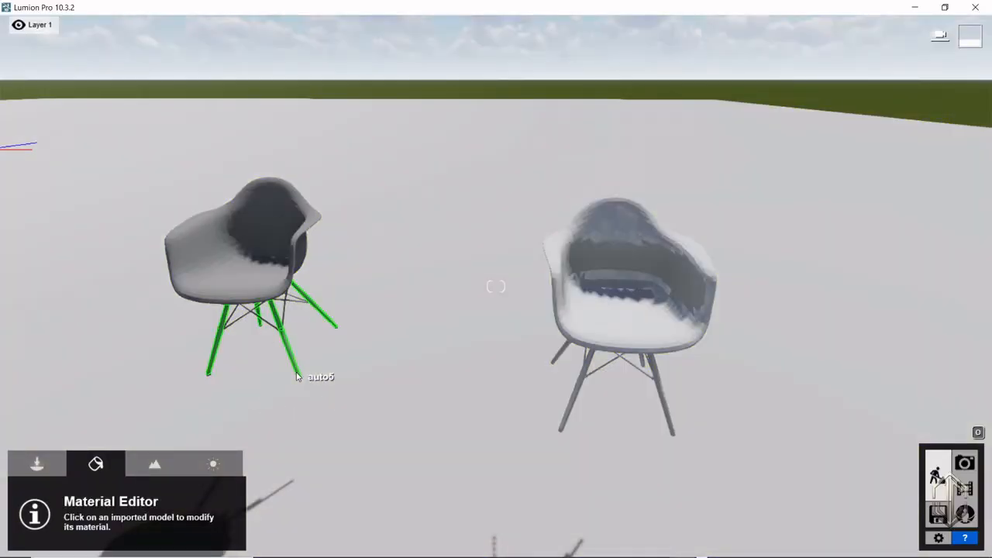
# Return from Lumion to Revit, search the project materials for "auto" and select the chair-leg material <auto>5
pyautogui.click(907, 6)
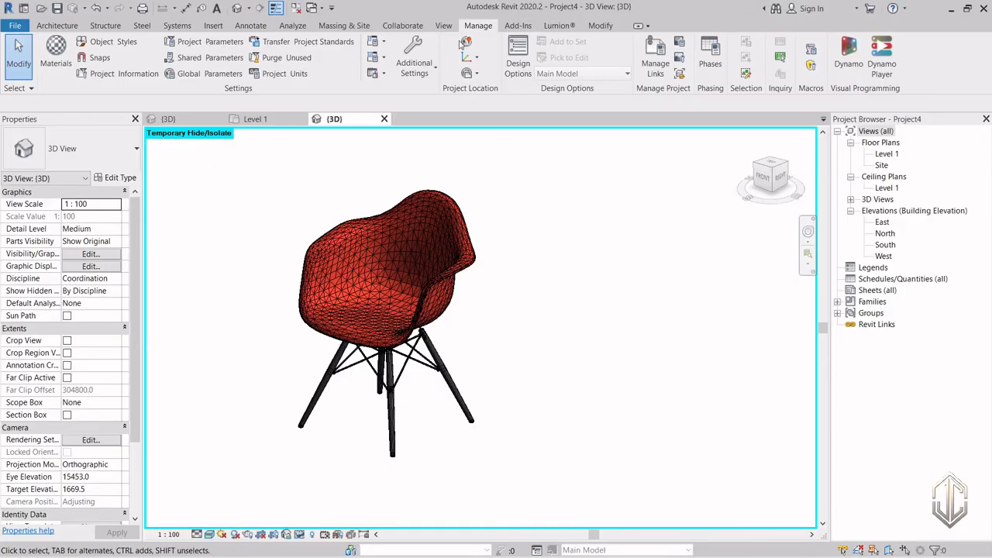
pyautogui.click(56, 54)
pyautogui.click(317, 94)
pyautogui.write('aut')
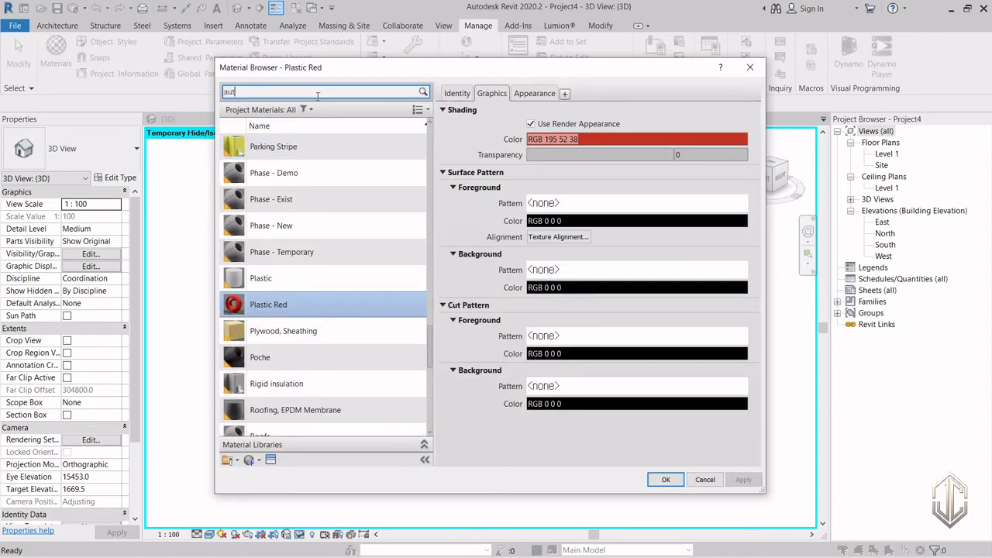
pyautogui.write('o')
pyautogui.click(292, 218)
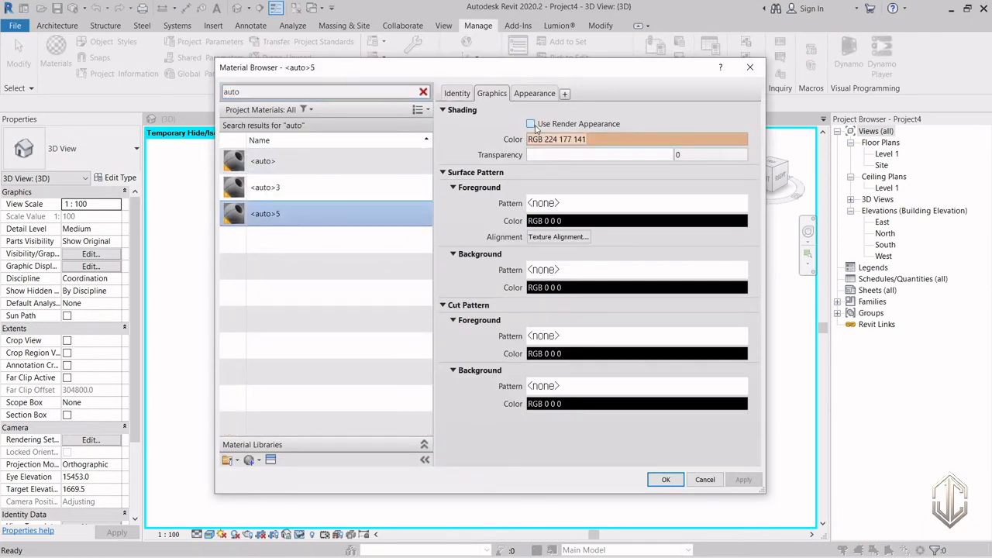
# Use the render appearance for <auto>5 shading, replace its appearance with the Mahogany wood asset from Autodesk Physical Assets, and accept the changes
pyautogui.click(531, 125)
pyautogui.click(549, 94)
pyautogui.click(730, 113)
pyautogui.click(373, 94)
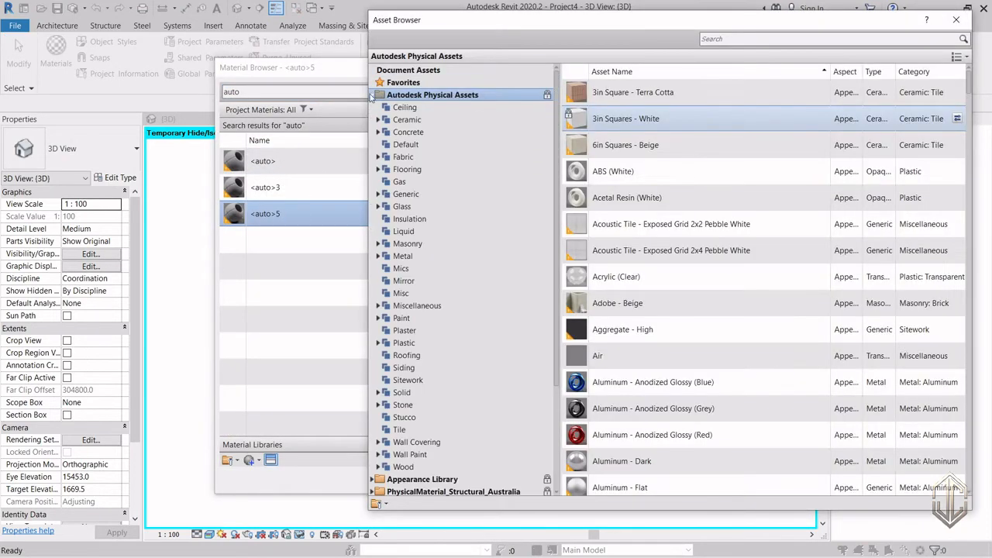
pyautogui.click(404, 467)
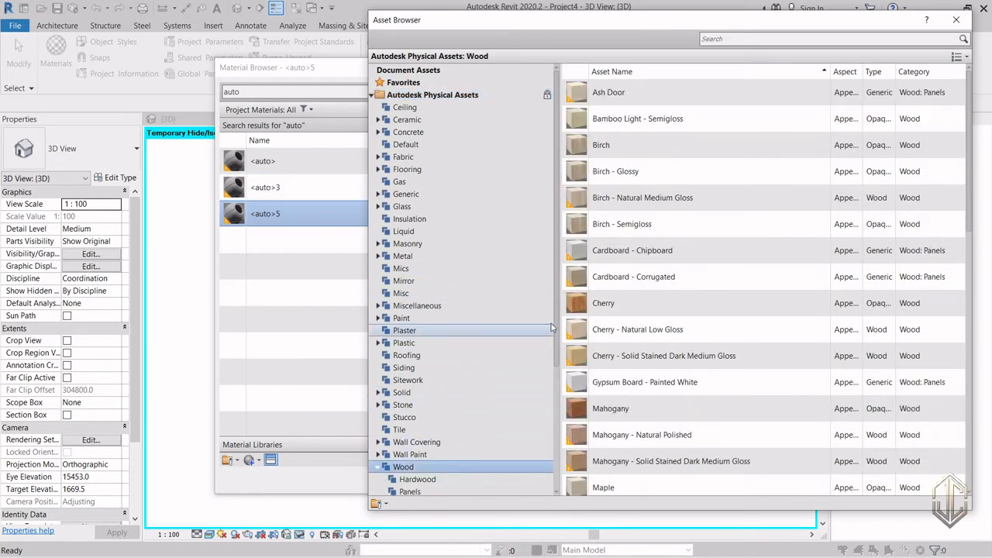
pyautogui.doubleClick(618, 413)
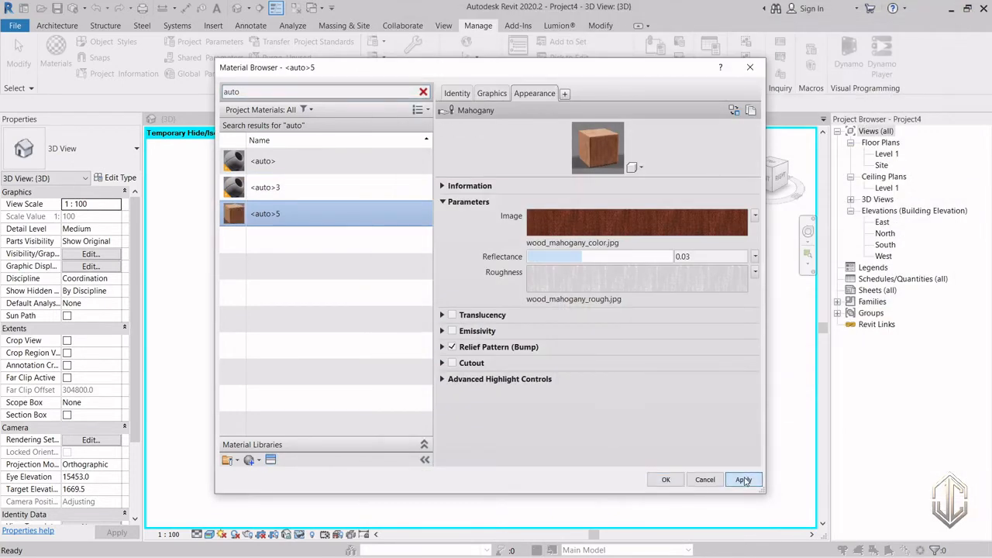
pyautogui.click(744, 480)
pyautogui.click(668, 481)
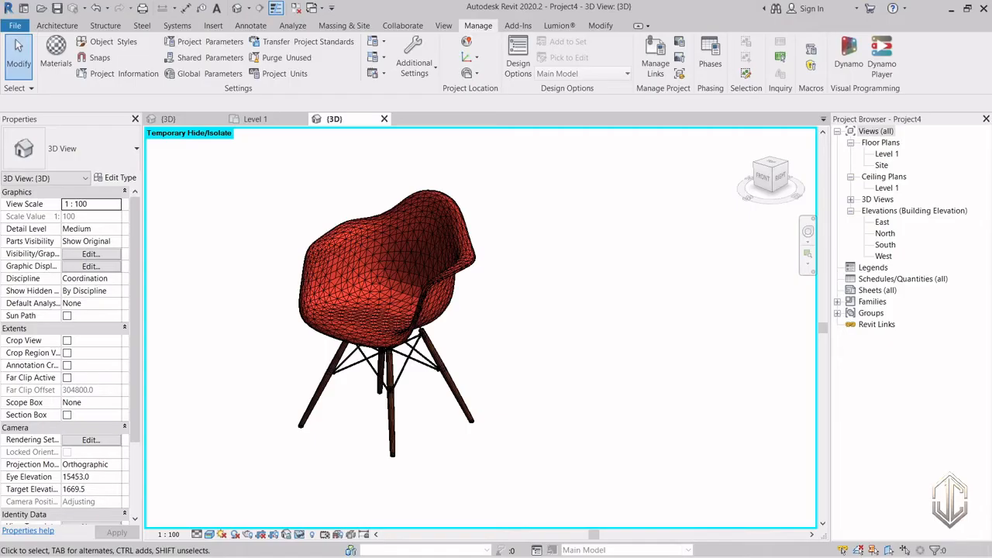
# Use the render appearance for <auto>3 shading, replace its appearance with the Stainless Steel - Satin asset from Autodesk Physical Assets, and accept the changes
pyautogui.click(56, 54)
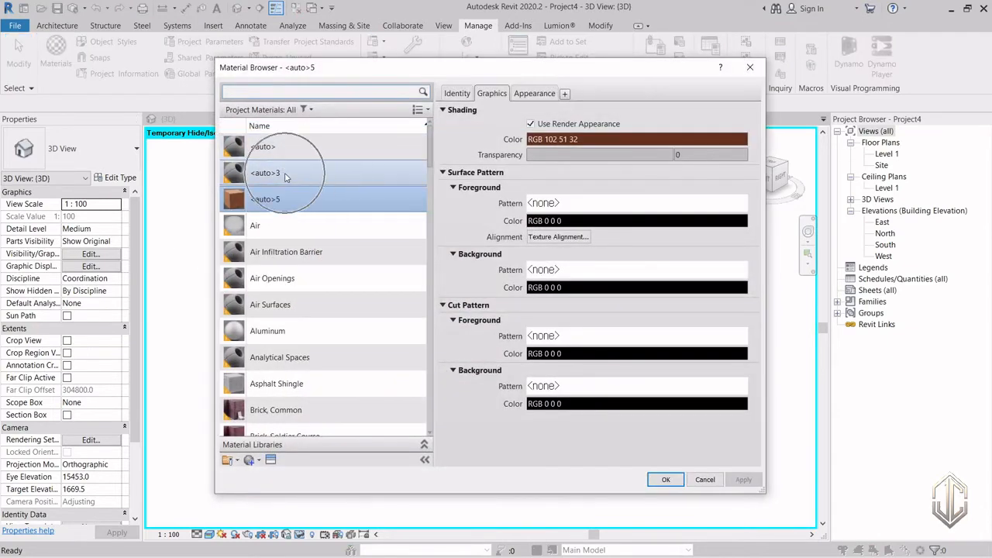
pyautogui.click(532, 123)
pyautogui.click(537, 96)
pyautogui.click(737, 111)
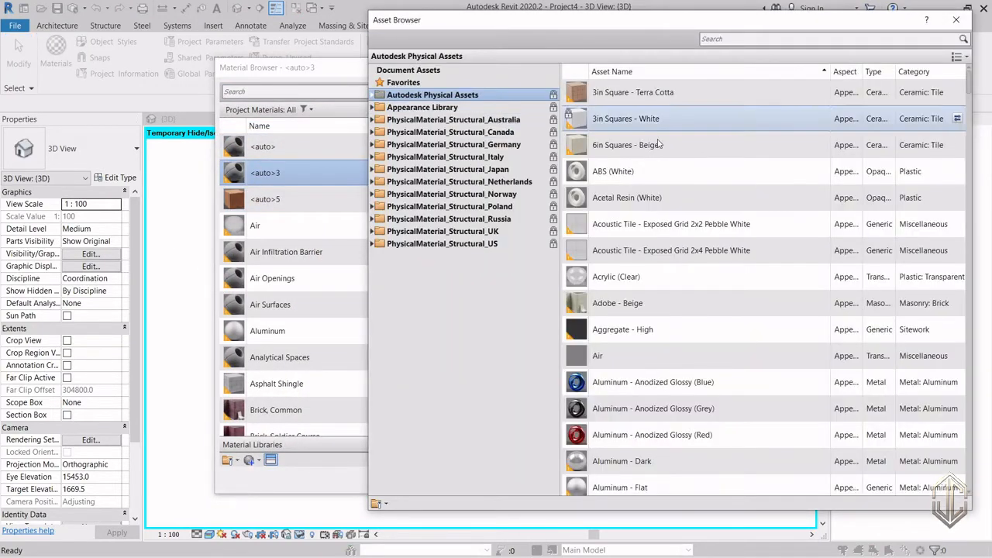
pyautogui.click(372, 96)
pyautogui.click(390, 257)
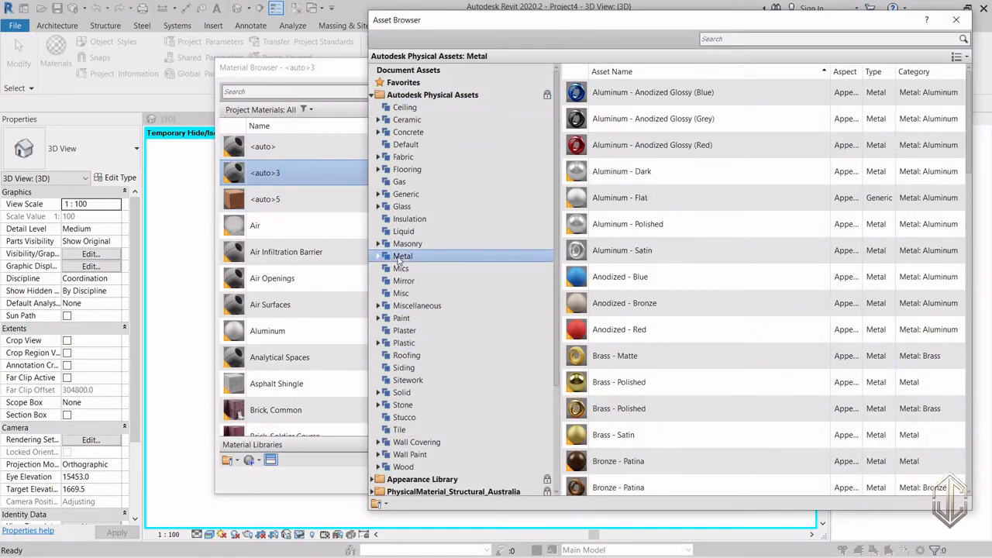
pyautogui.click(386, 257)
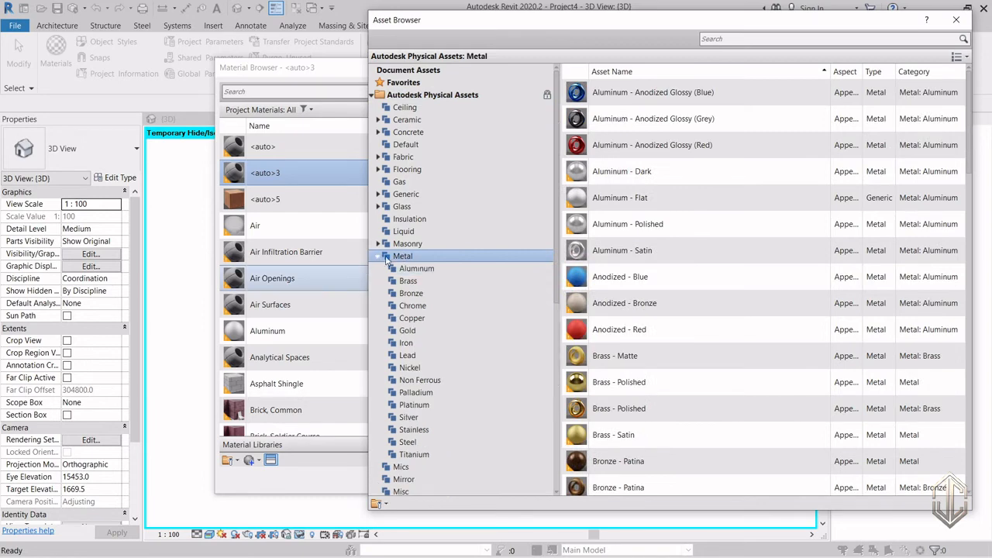
pyautogui.click(414, 431)
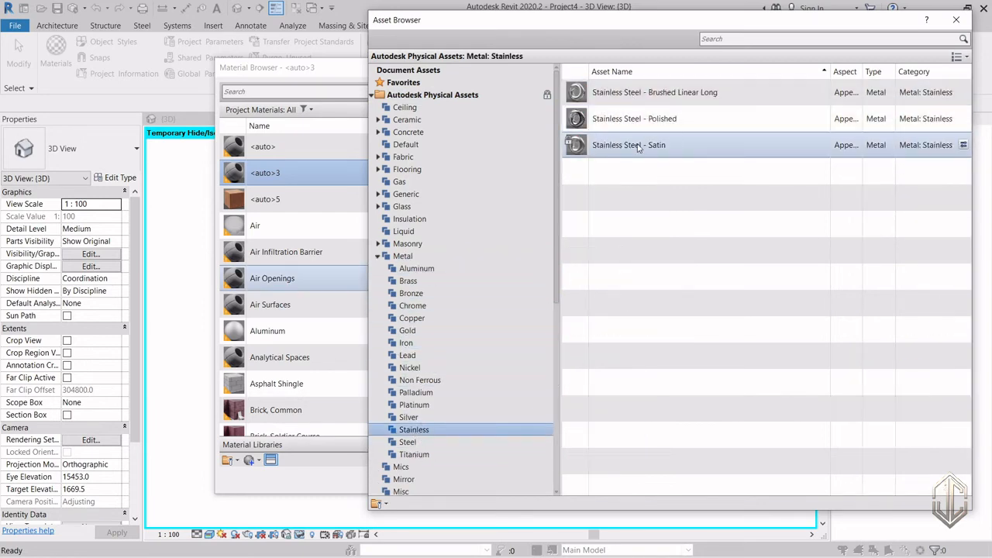
pyautogui.click(958, 21)
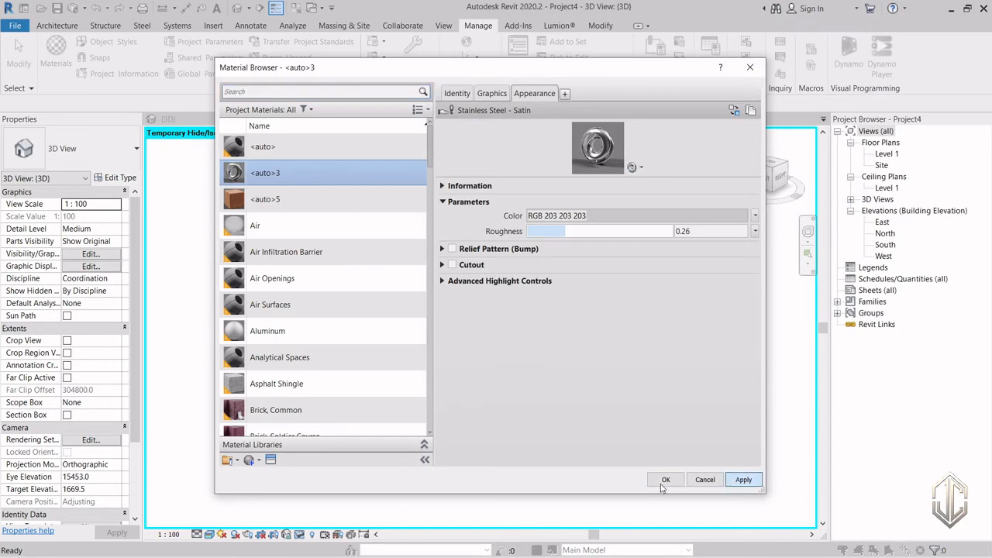
pyautogui.click(665, 480)
# Export the 3D view to a Lumion COLLADA file in Downloads, replacing the existing chair 1_Test 2.dae
pyautogui.keyDown('shift'); pyautogui.moveTo(665, 480); pyautogui.dragTo(591, 418, button='middle'); pyautogui.keyUp('shift')
pyautogui.scroll(3, 545, 302)
pyautogui.scroll(-2, 580, 421)
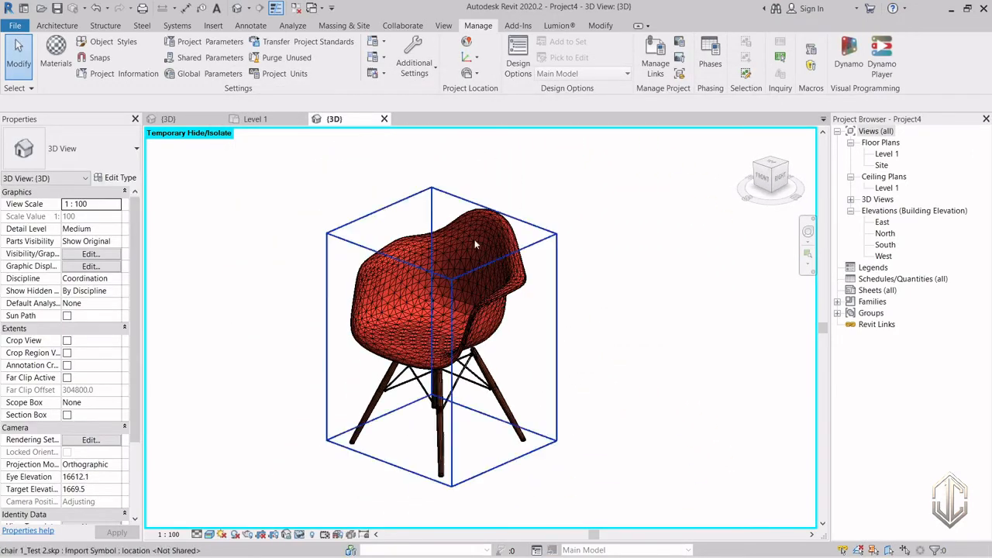
pyautogui.click(559, 26)
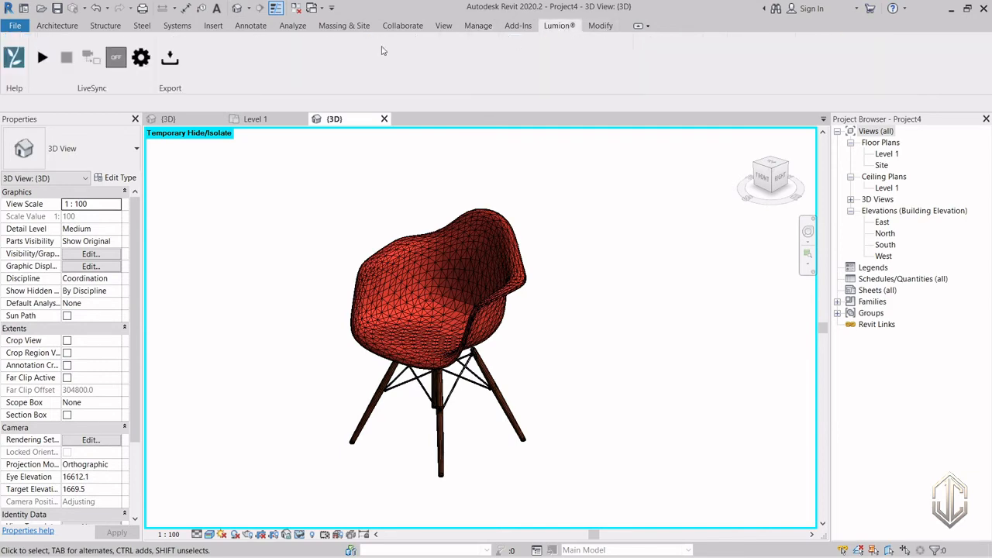
pyautogui.click(171, 58)
pyautogui.click(89, 157)
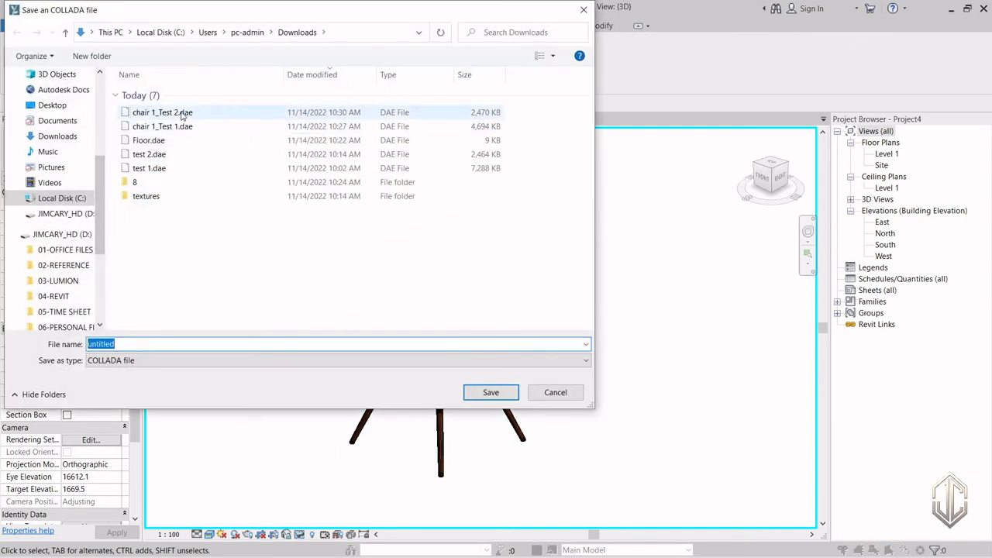
pyautogui.click(183, 116)
pyautogui.click(490, 396)
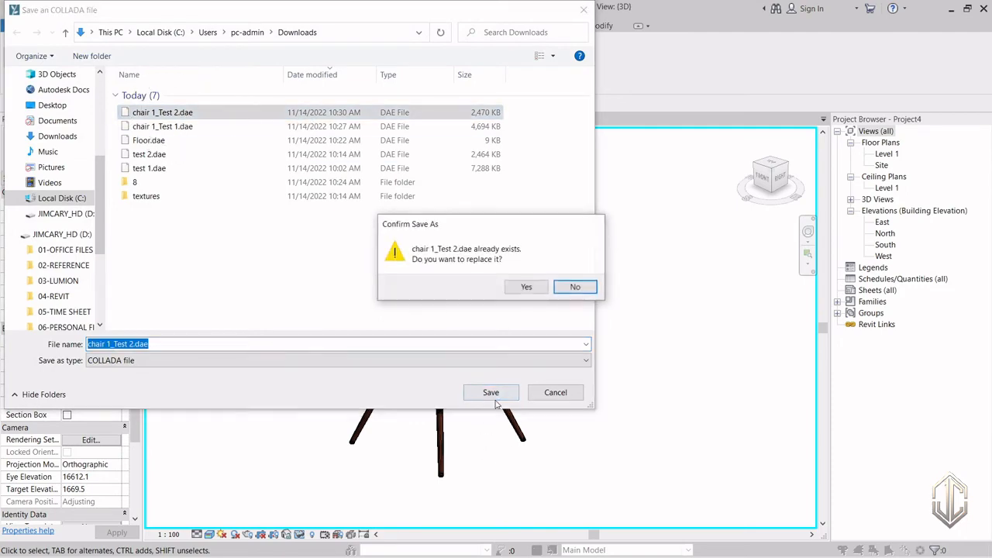
pyautogui.click(526, 288)
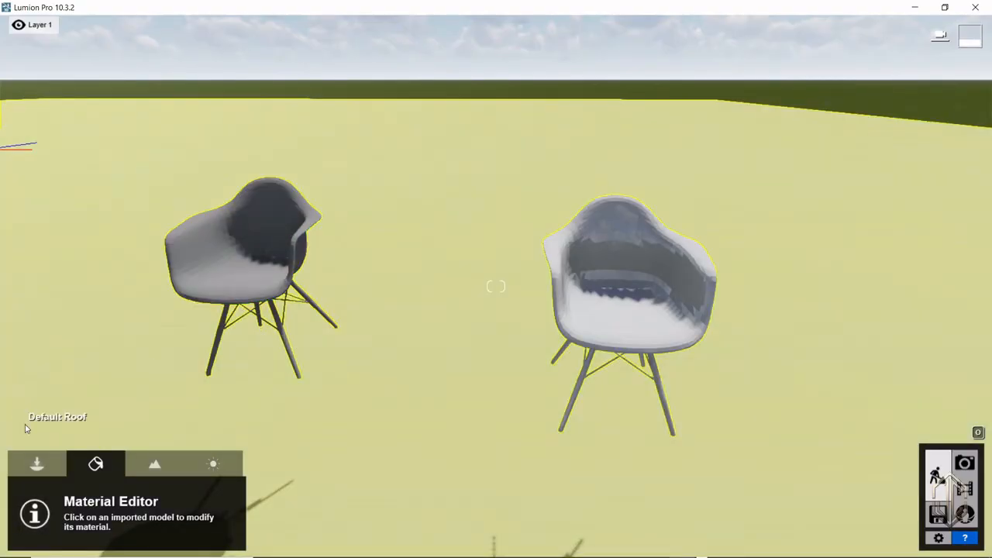
# Switch to Lumion, select the chair 1 Test 2 model and reload it from the updated export
pyautogui.click(36, 463)
pyautogui.click(294, 299)
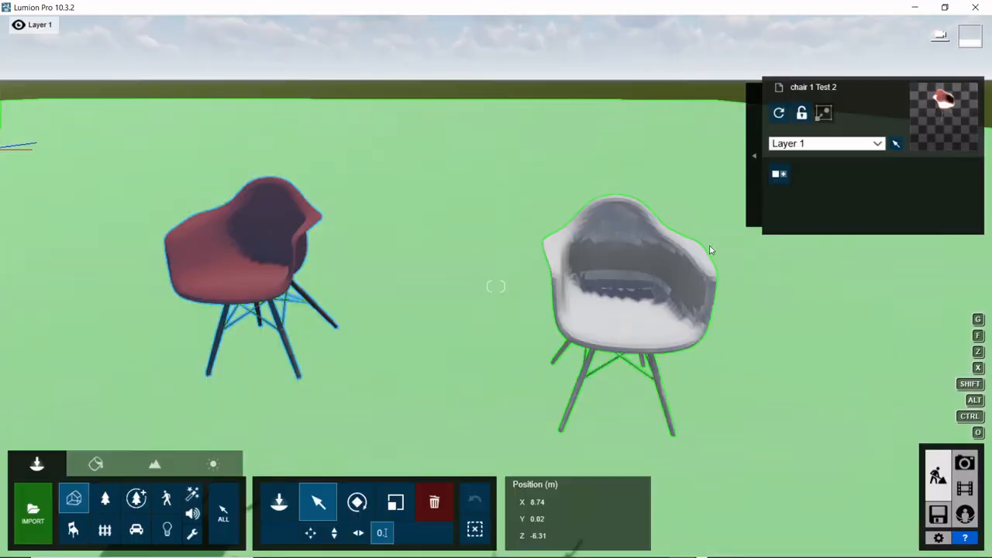
# Examine the updated chair 1 Test 2 from several distances and angles, checking the seat, legs and braces against the other chair
pyautogui.scroll(3, 267, 203)
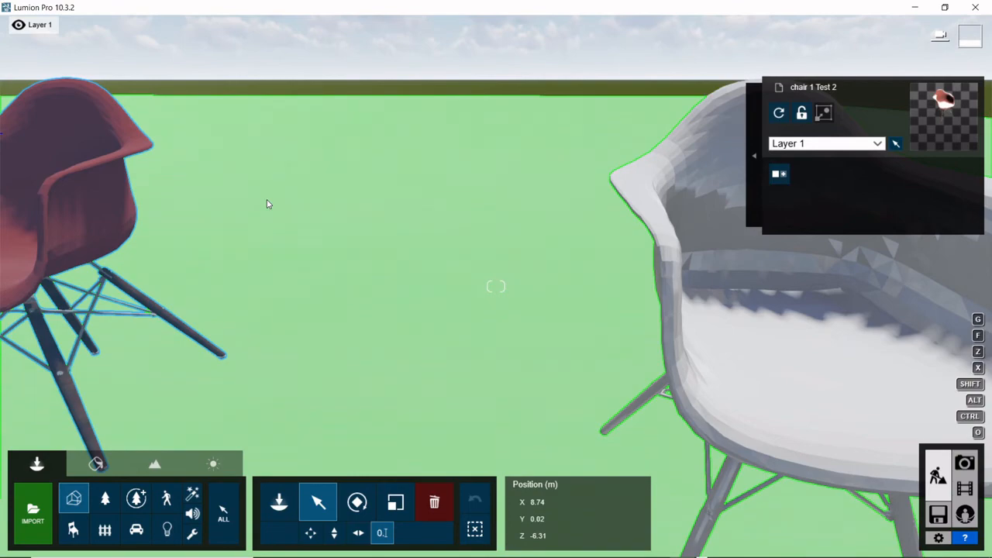
pyautogui.scroll(-4, 336, 263)
pyautogui.scroll(2, 426, 269)
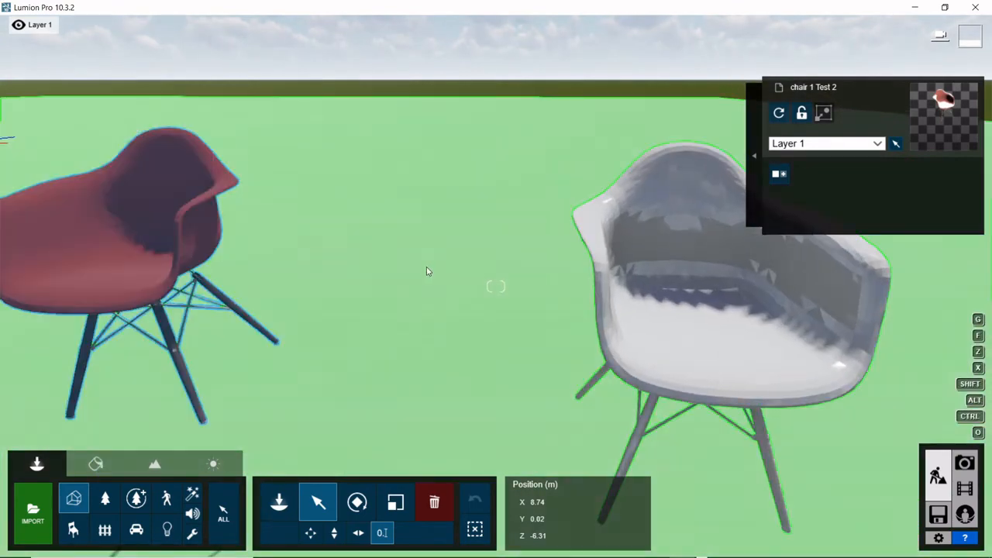
pyautogui.moveTo(426, 269); pyautogui.dragTo(291, 240, button='right')
pyautogui.scroll(2, 292, 240)
pyautogui.moveTo(387, 275); pyautogui.dragTo(341, 286, button='right')
pyautogui.scroll(2, 387, 276)
pyautogui.press('d')
pyautogui.press('w')
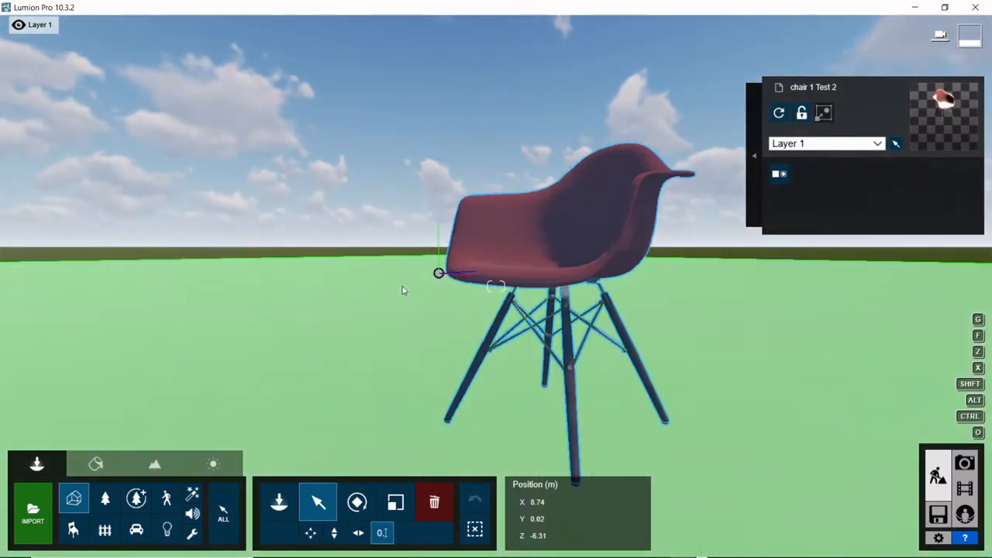
pyautogui.press('q')
pyautogui.moveTo(413, 298); pyautogui.dragTo(422, 349, button='right')
pyautogui.scroll(3, 414, 286)
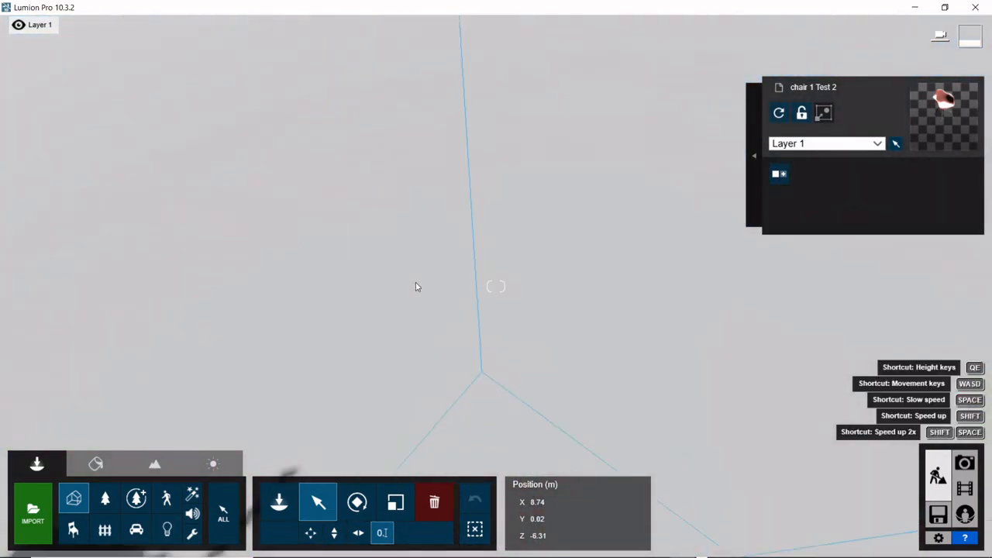
pyautogui.scroll(-1, 421, 282)
pyautogui.moveTo(422, 282); pyautogui.dragTo(493, 349, button='right')
pyautogui.scroll(-2, 425, 266)
pyautogui.press('d')
pyautogui.press('a')
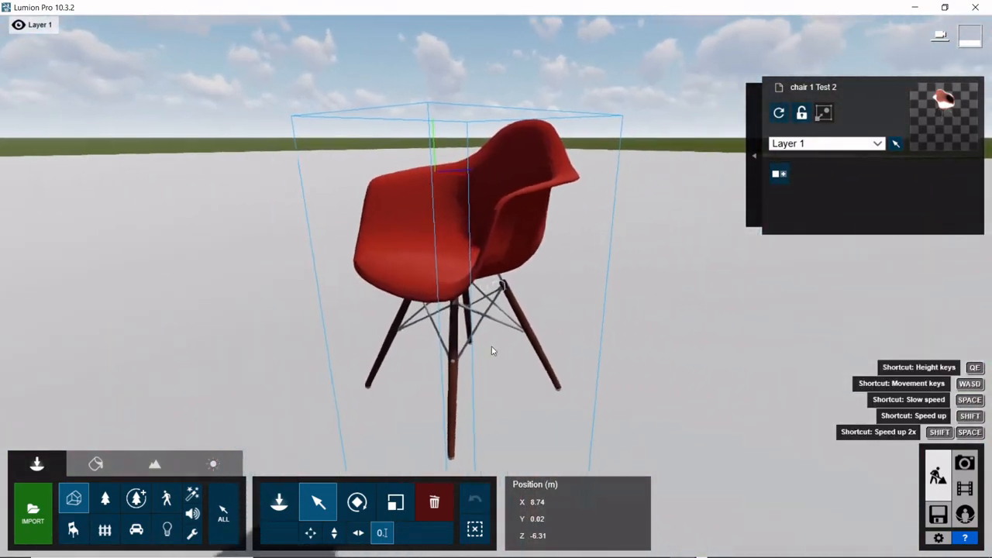
# Assign Lumion's Standard material to the red seat shell of chair 1 Test 2 and reduce its gloss and reflectivity
pyautogui.click(106, 467)
pyautogui.click(504, 238)
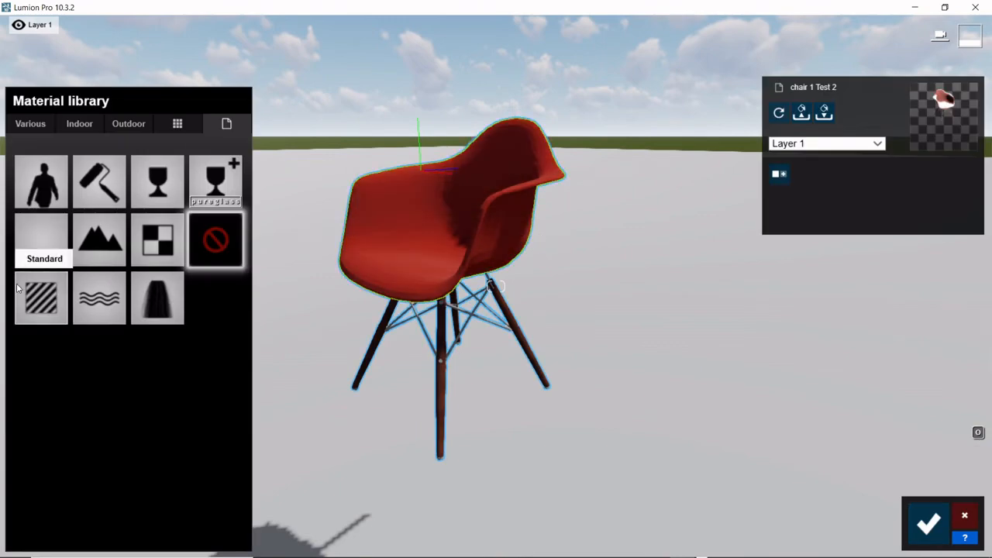
pyautogui.click(21, 288)
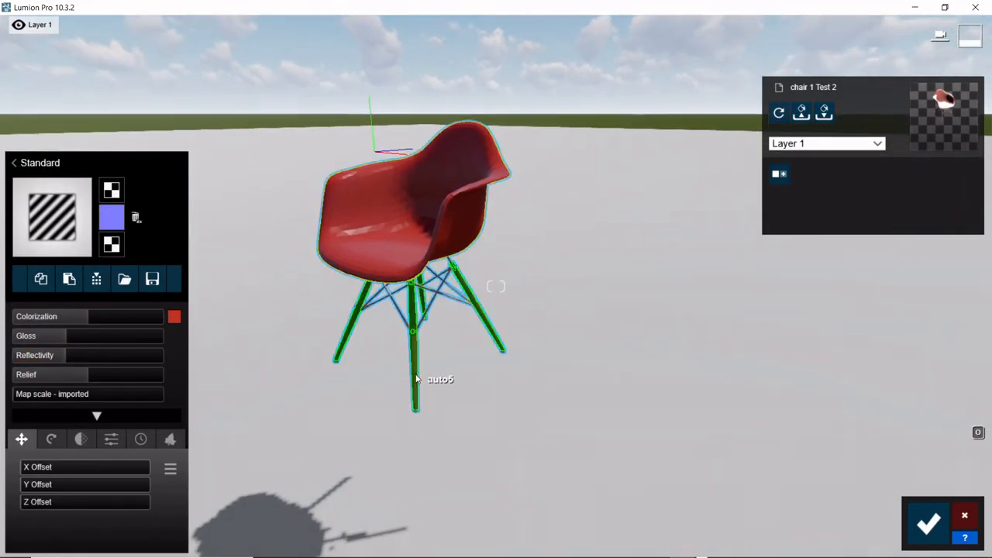
# Assign the Standard material to the chair's wooden legs and reduce the reflectivity
pyautogui.click(416, 377)
pyautogui.click(39, 302)
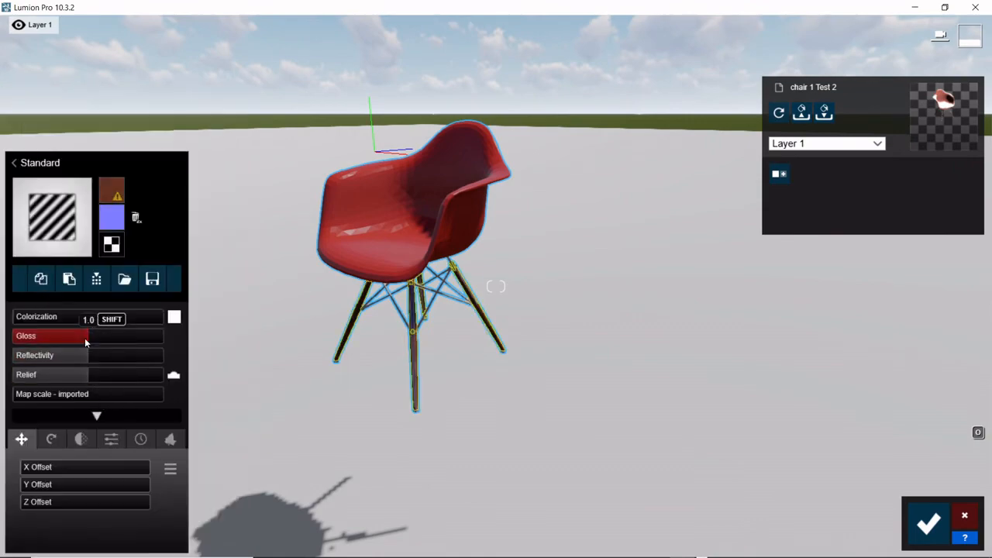
pyautogui.moveTo(84, 355); pyautogui.dragTo(74, 355)
# Assign the Standard material to the metal braces between the chair legs and save the material changes
pyautogui.scroll(3, 381, 330)
pyautogui.scroll(-1, 380, 330)
pyautogui.moveTo(381, 331); pyautogui.dragTo(418, 326, button='right')
pyautogui.click(434, 322)
pyautogui.click(51, 303)
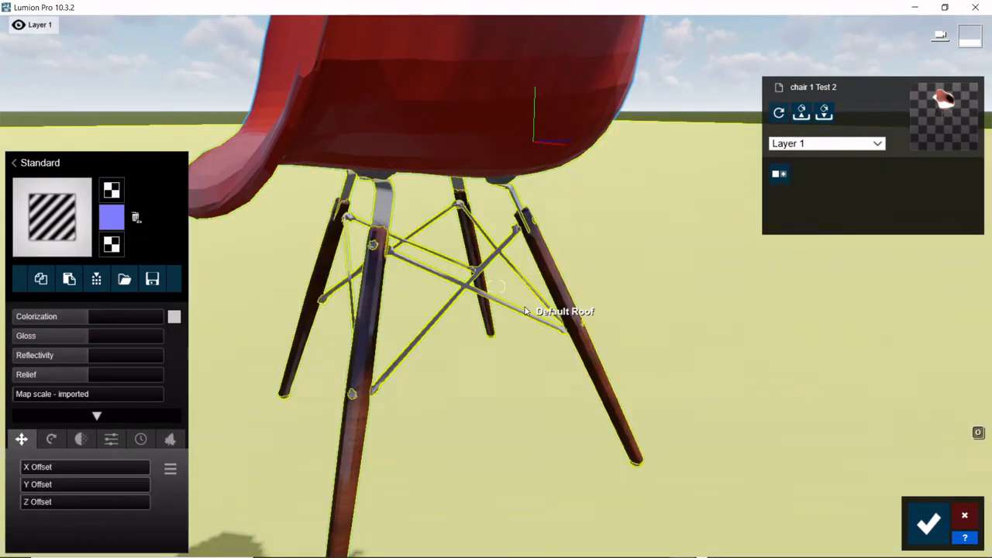
pyautogui.scroll(1, 525, 311)
pyautogui.scroll(-5, 525, 311)
pyautogui.moveTo(508, 319); pyautogui.dragTo(511, 321, button='right')
pyautogui.scroll(-2, 511, 322)
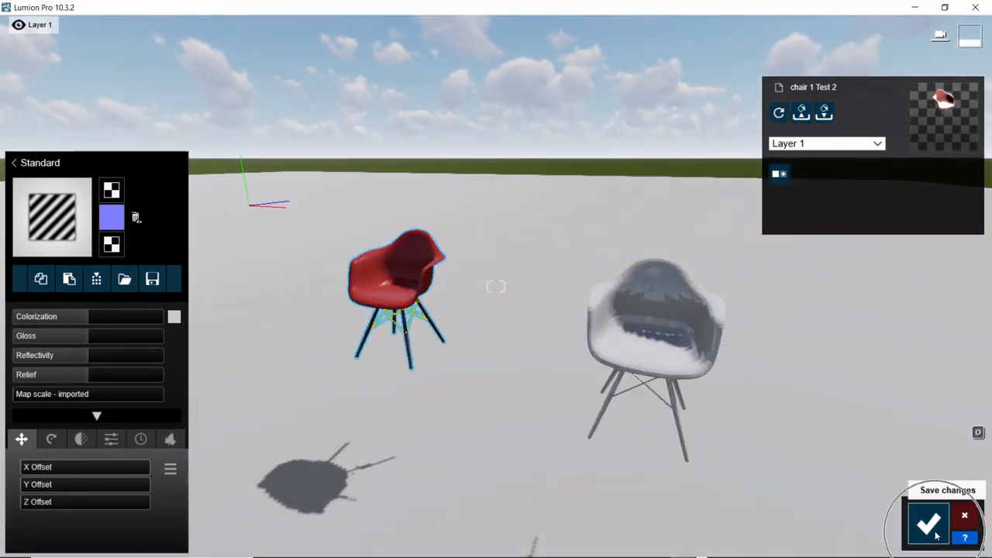
pyautogui.click(929, 525)
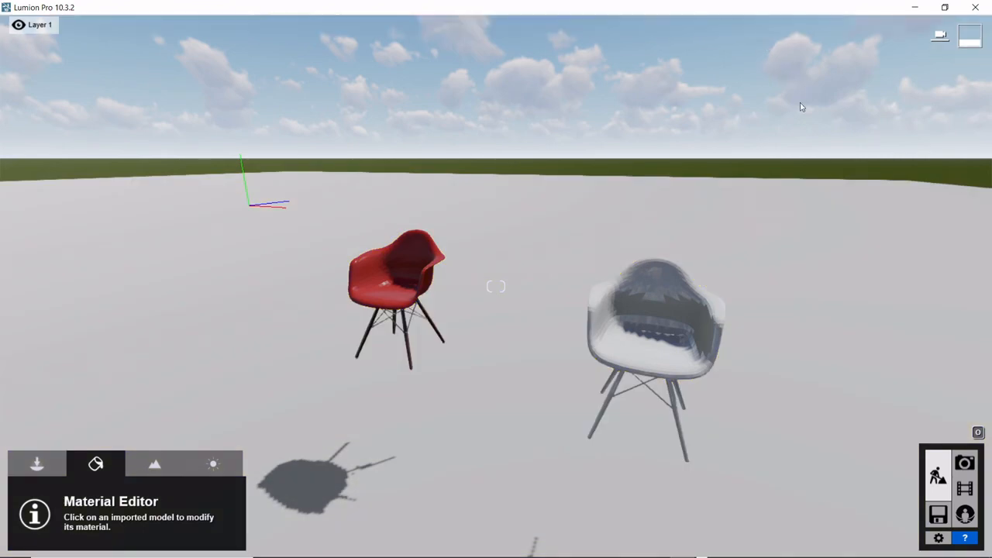
pyautogui.moveTo(801, 104); pyautogui.dragTo(666, 159, button='right')
pyautogui.press('w')
pyautogui.moveTo(510, 289); pyautogui.dragTo(549, 300, button='right')
# Return to Revit, select the imported chair and try to scale it
pyautogui.click(549, 300)
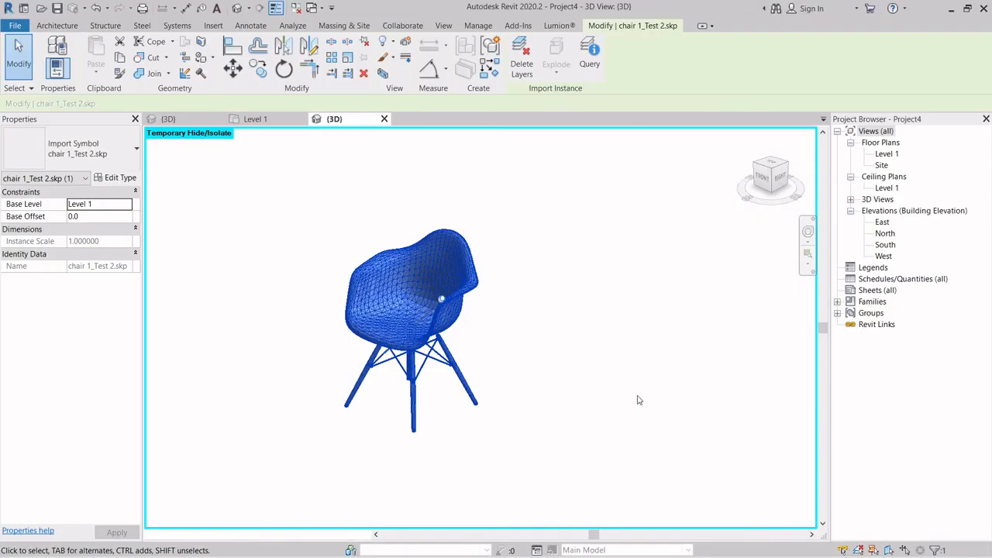
pyautogui.click(351, 61)
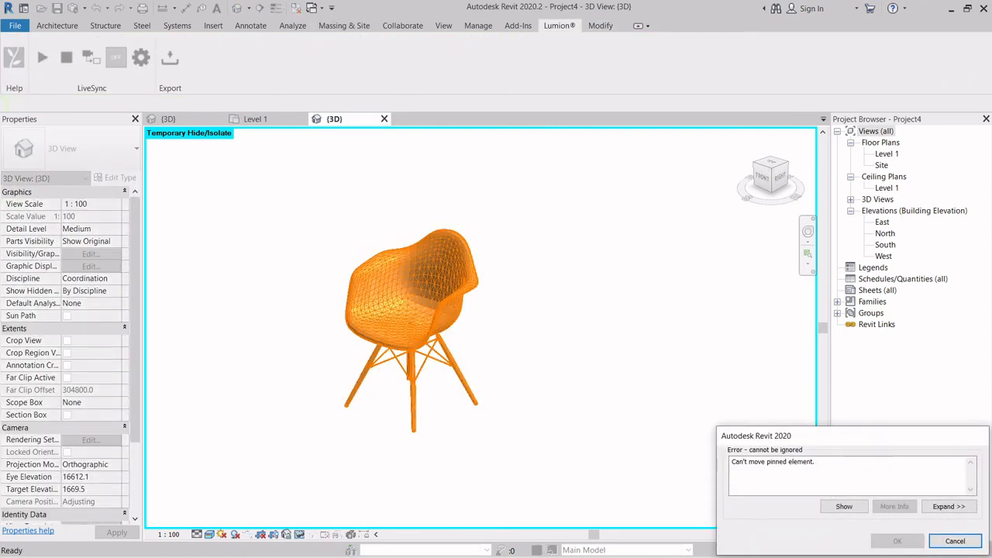
pyautogui.click(980, 543)
# Unpin the chair 1_Test 2.skp import and clear the selection
pyautogui.click(449, 301)
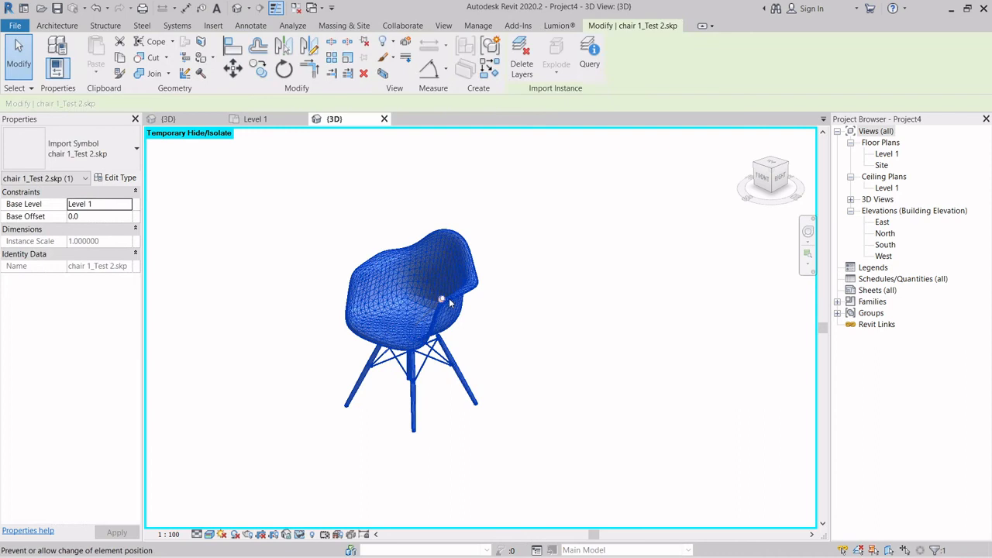
pyautogui.click(364, 41)
pyautogui.click(543, 255)
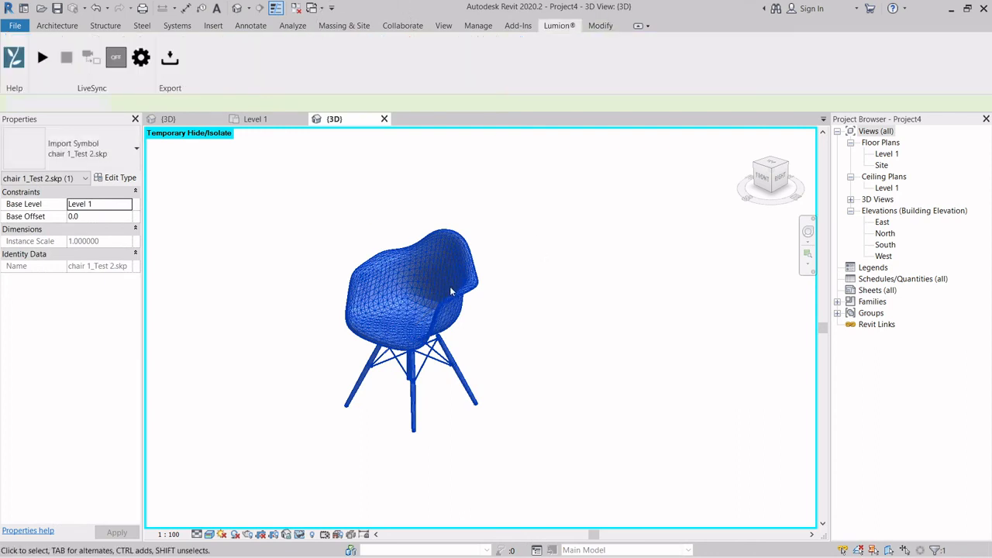
# Scale the chair import numerically by a factor of 2 about an origin on the chair
pyautogui.click(450, 286)
pyautogui.click(332, 60)
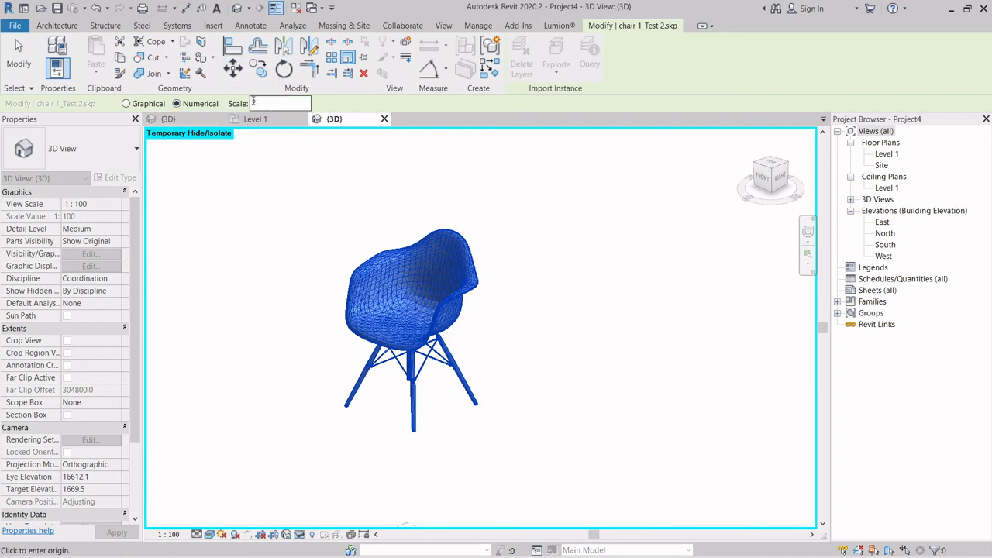
pyautogui.click(421, 346)
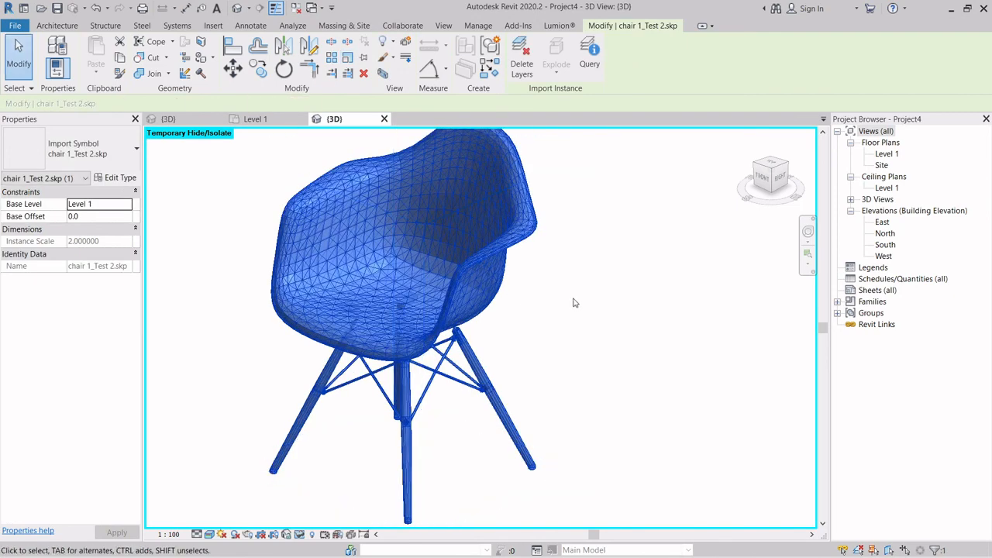
# Temporarily isolate the selected chair in the 3D view
pyautogui.moveTo(577, 326)
pyautogui.keyDown('shift'); pyautogui.mouseDown(button='middle')
pyautogui.moveTo(649, 332)
pyautogui.moveTo(379, 303)
pyautogui.moveTo(384, 317)
pyautogui.moveTo(574, 332)
pyautogui.mouseUp(button='middle'); pyautogui.keyUp('shift')
pyautogui.press('h')
pyautogui.press('i')
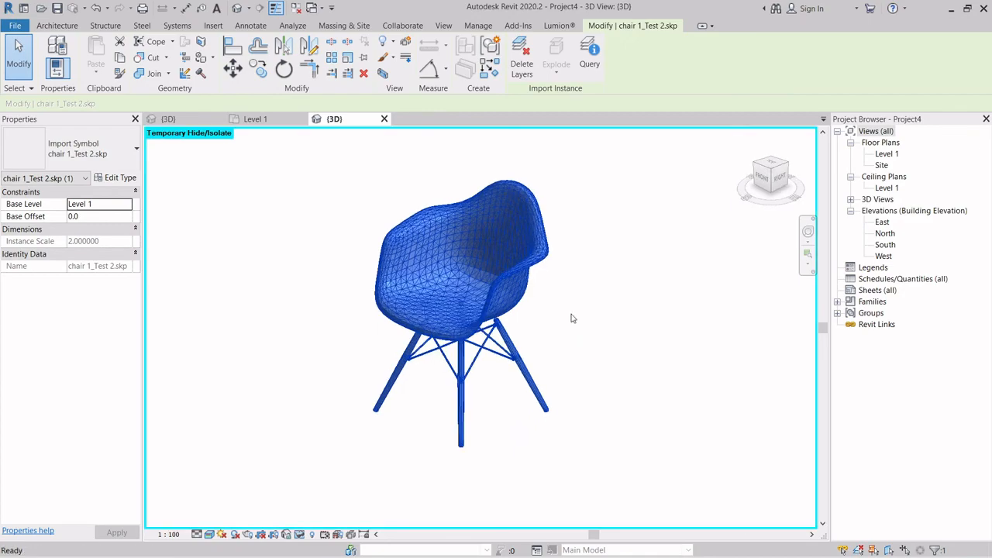